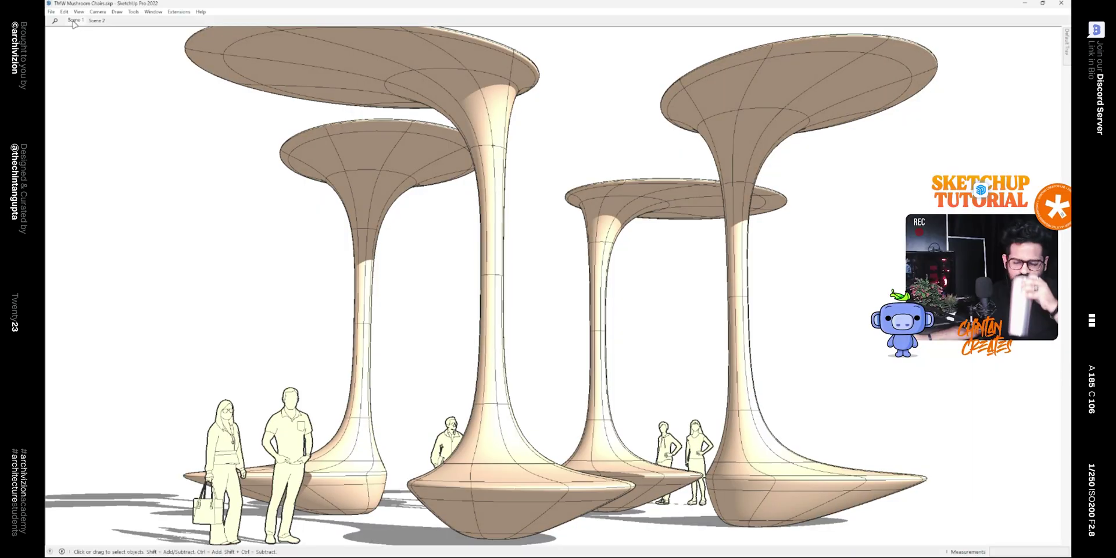
- Review the finished mushroom chair model through Scene 1 and Scene 2 and from another angle
left_click(74, 21)
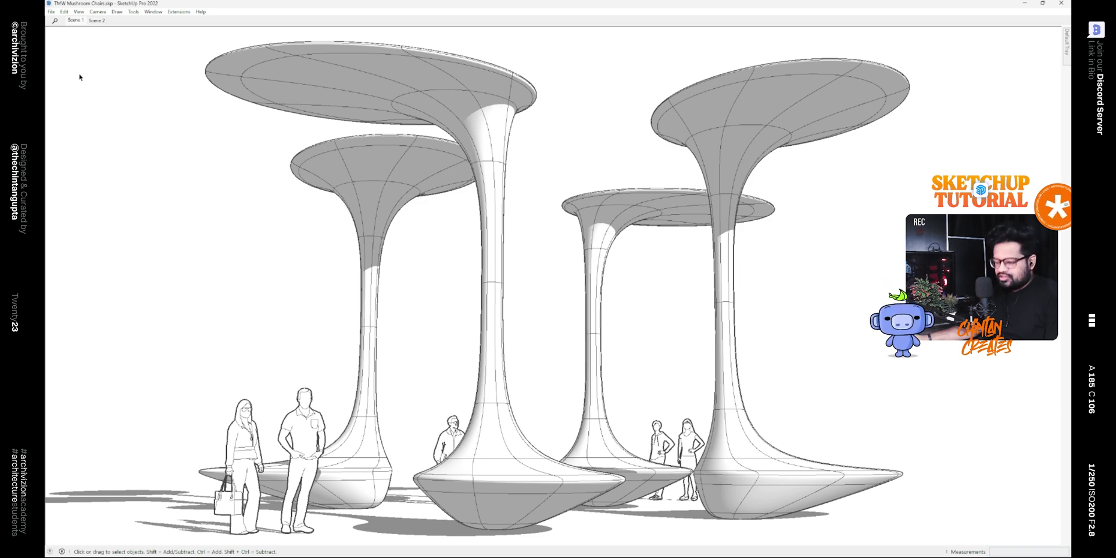
left_click(97, 20)
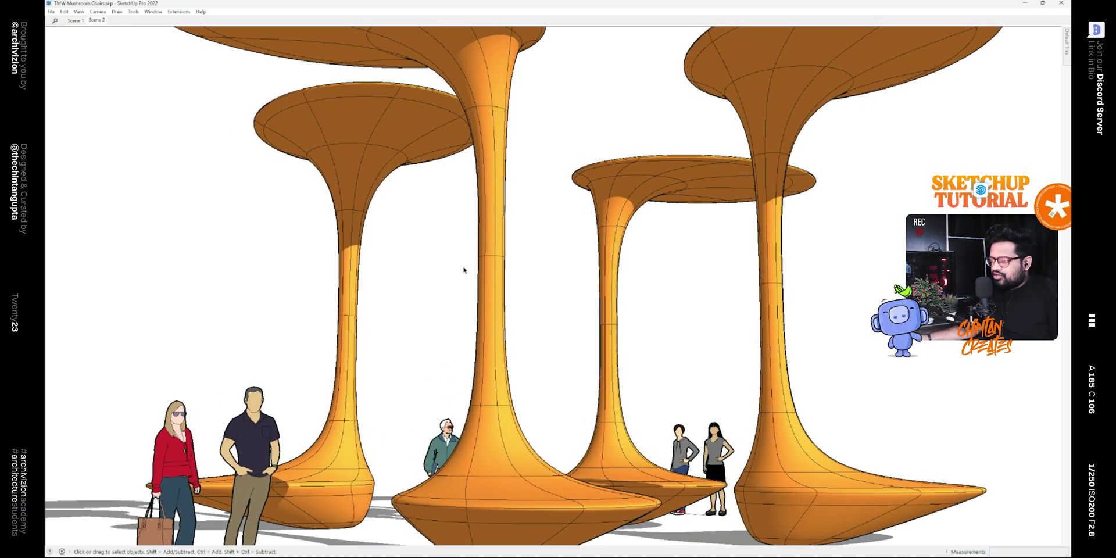
middle_click_drag(470, 256, 229, 275)
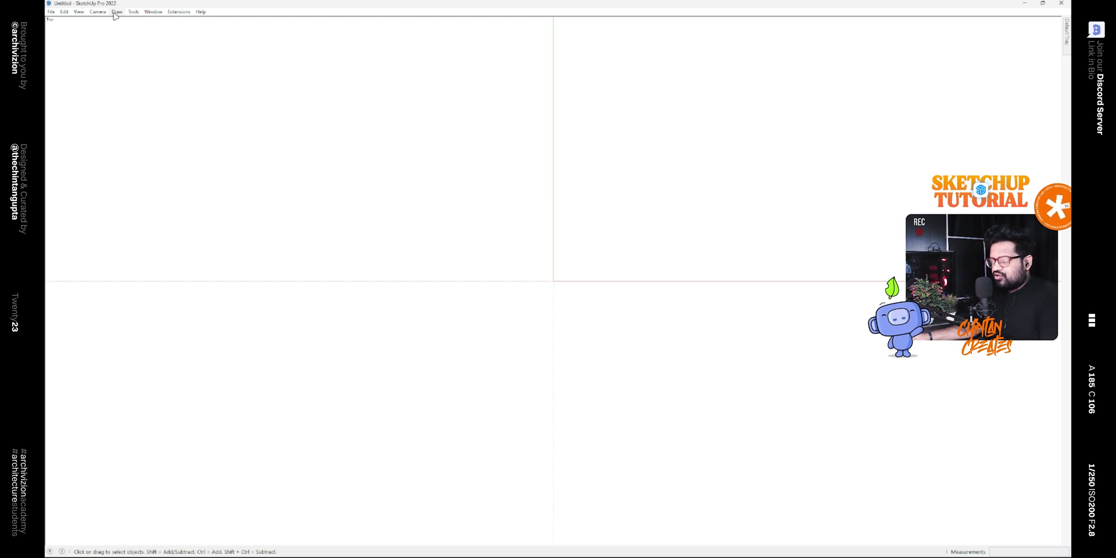
- Draw an 8-sided polygon centred on the origin with an 8' inscribed radius, its corner on the red axis
left_click(115, 12)
mouse_move(139, 40)
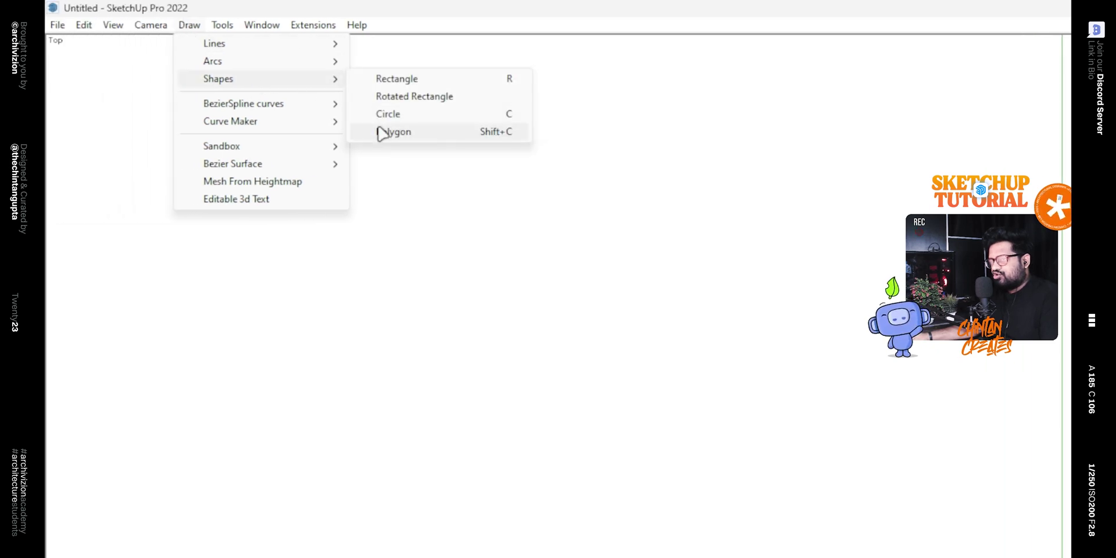
left_click(388, 132)
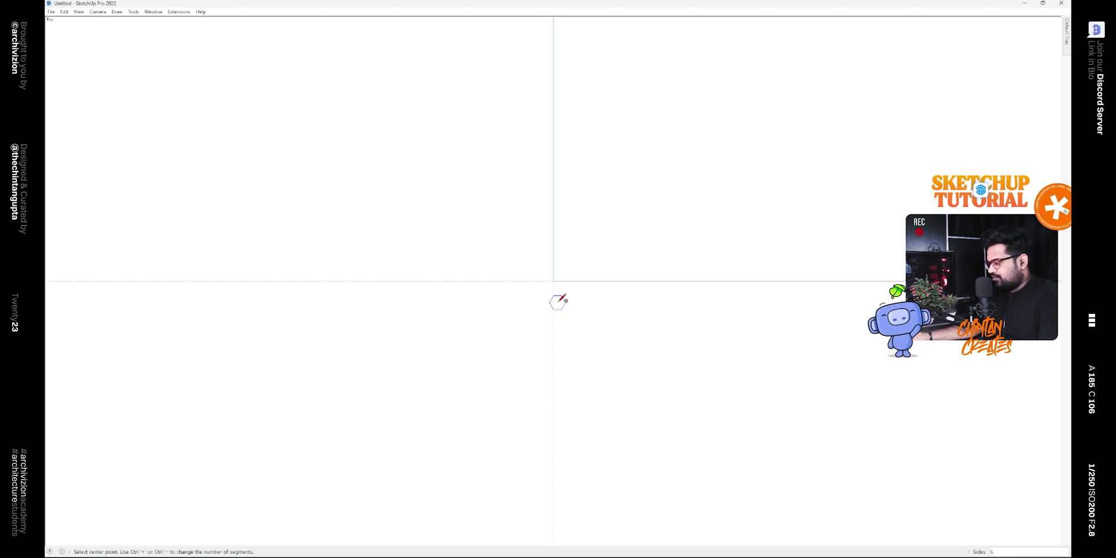
type("8")
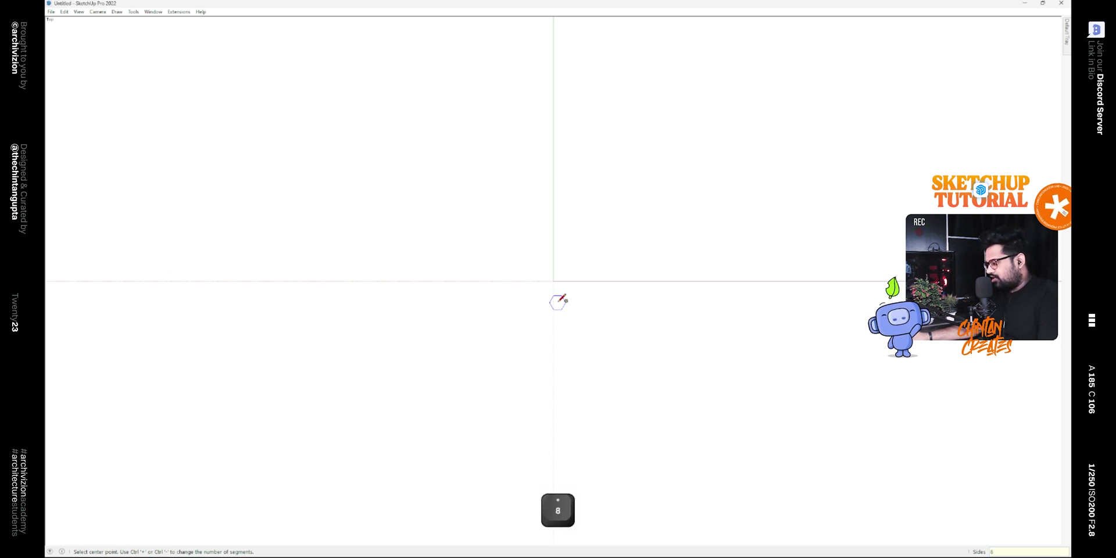
key("Return")
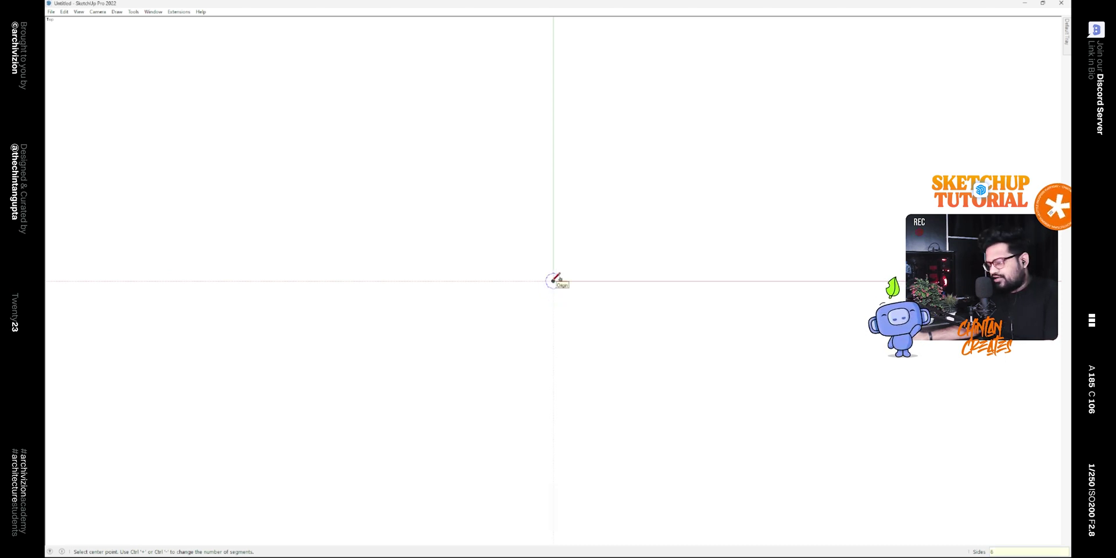
left_click(552, 280)
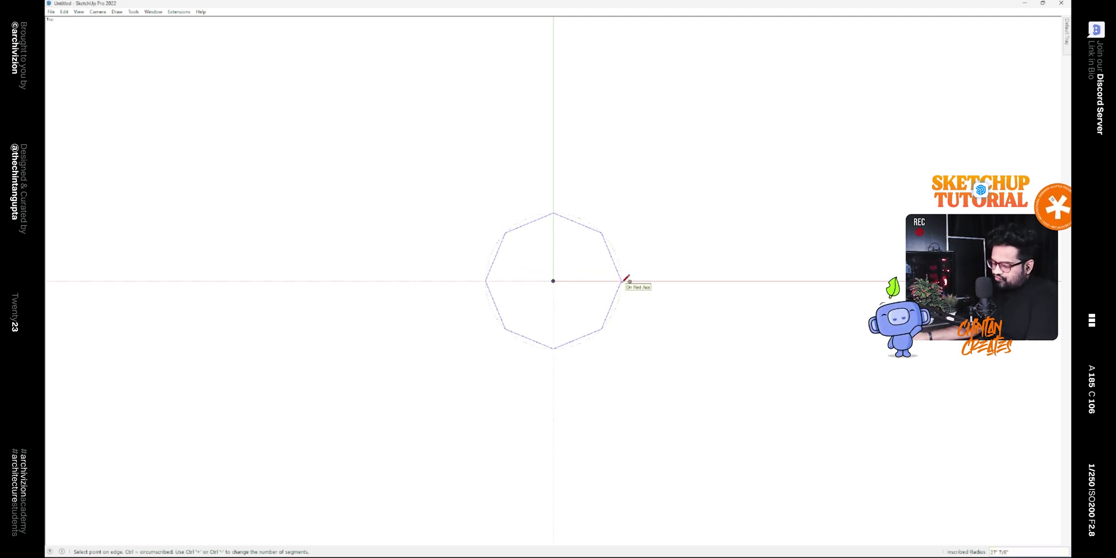
type("8")
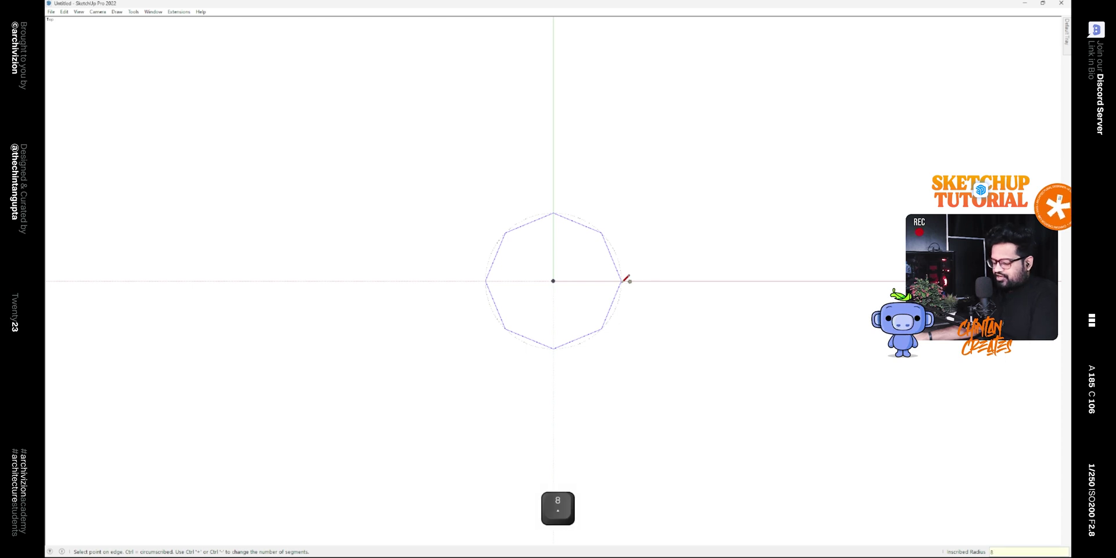
type("'")
key("Return")
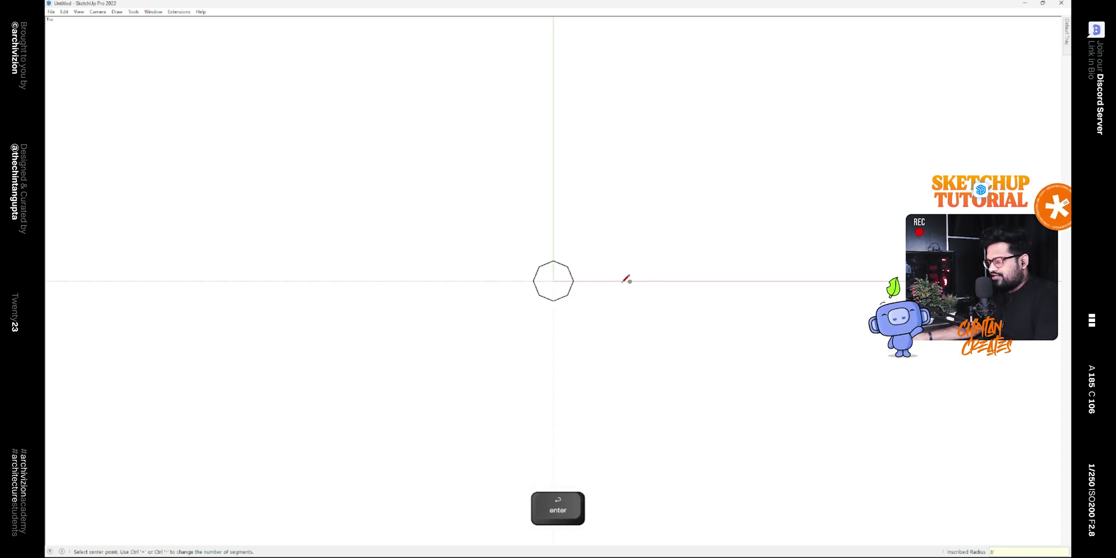
key("shift+z")
key("space")
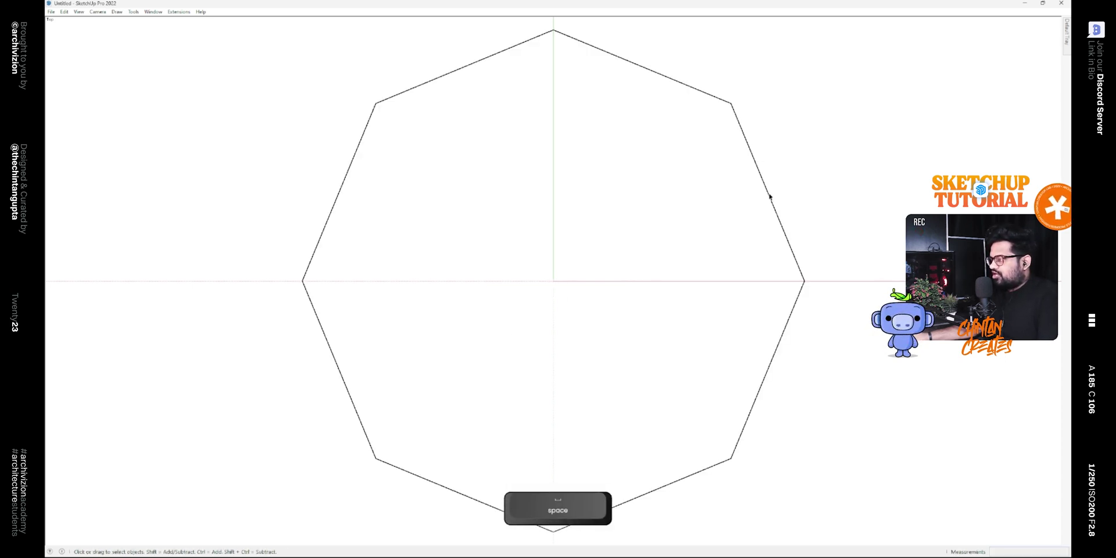
- Offset the octagon face 5' inward and delete the inner face to leave a ring
left_click(761, 197)
key("f")
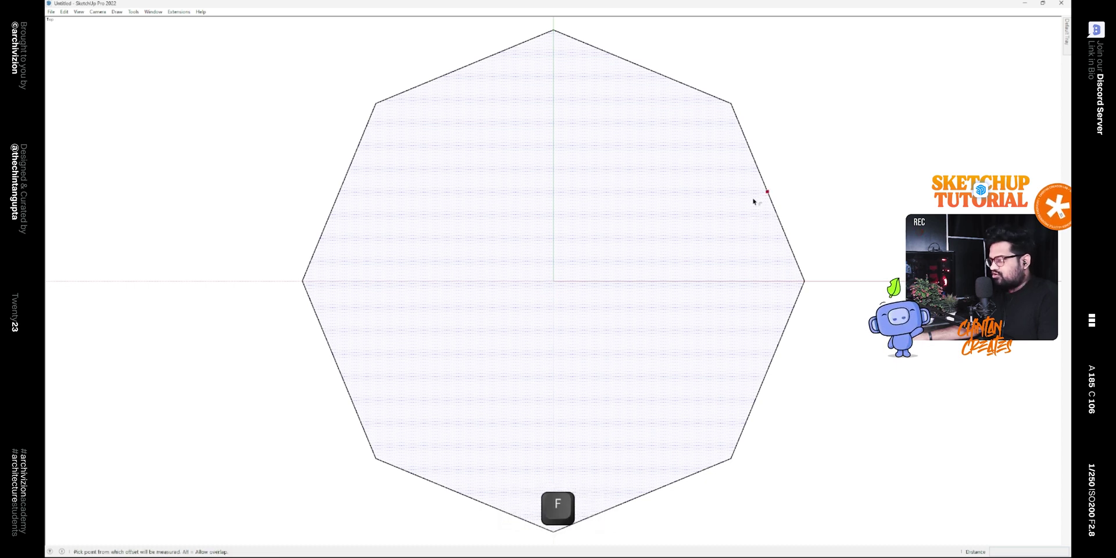
left_click(763, 195)
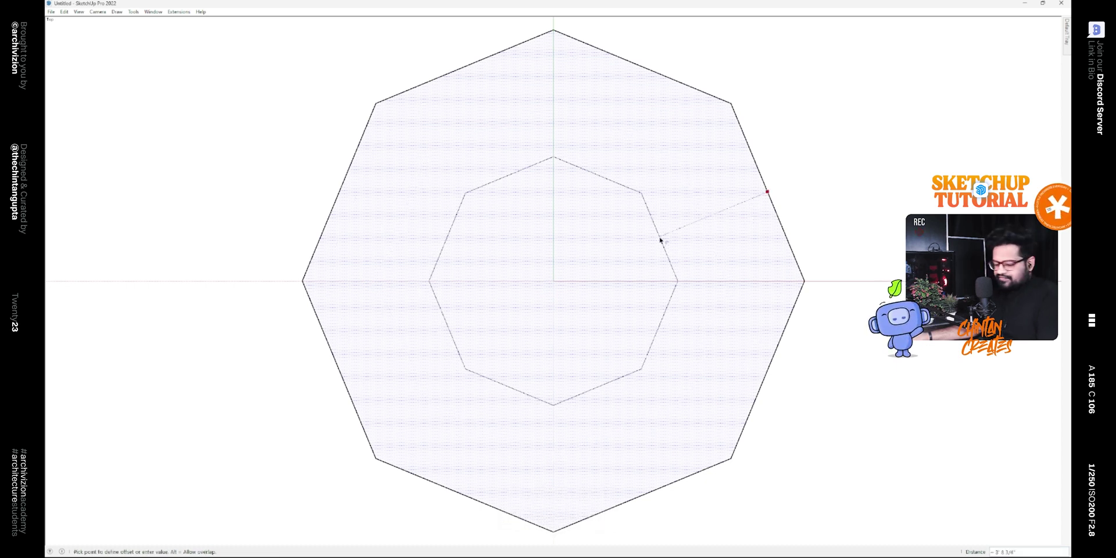
type("5'")
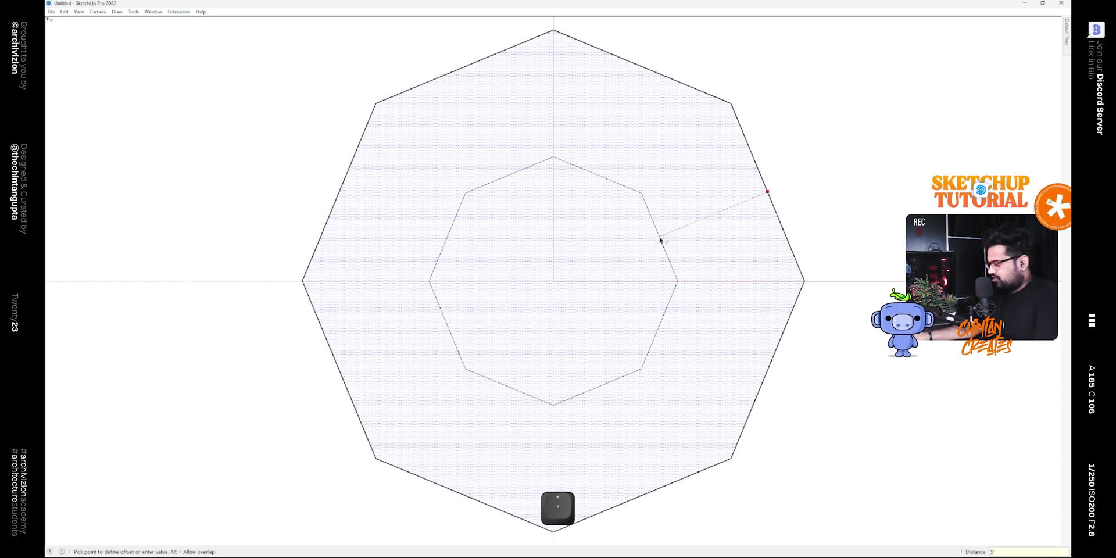
key("Return")
key("space")
left_click(602, 326)
middle_click_drag(603, 326, 629, 107)
key("Delete")
- Try joining two adjacent inner corners of the ring to the matching outer corners with lines, and undo them
middle_click_drag(640, 251, 331, 256)
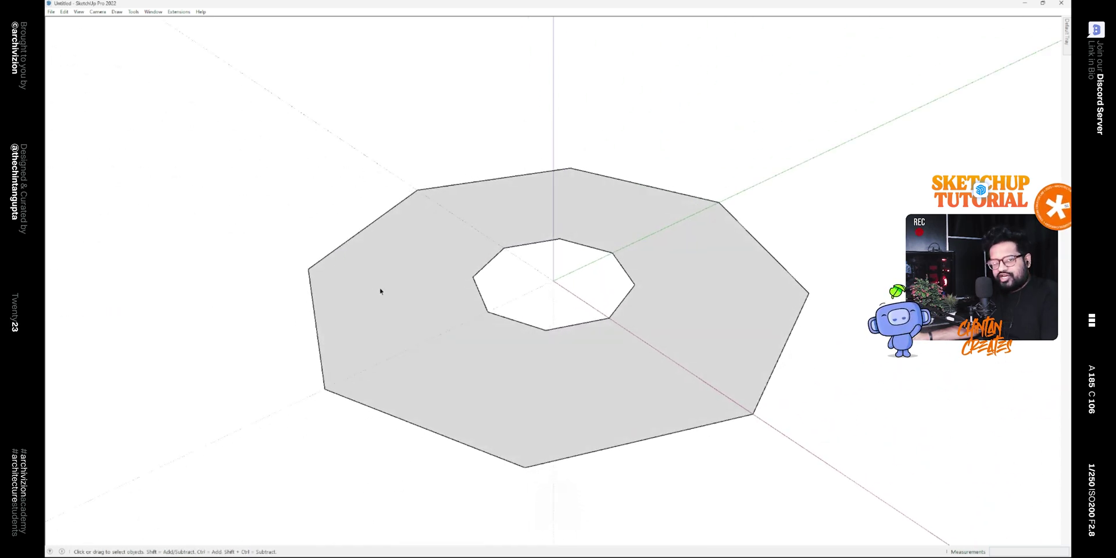
middle_click_drag(393, 297, 599, 274)
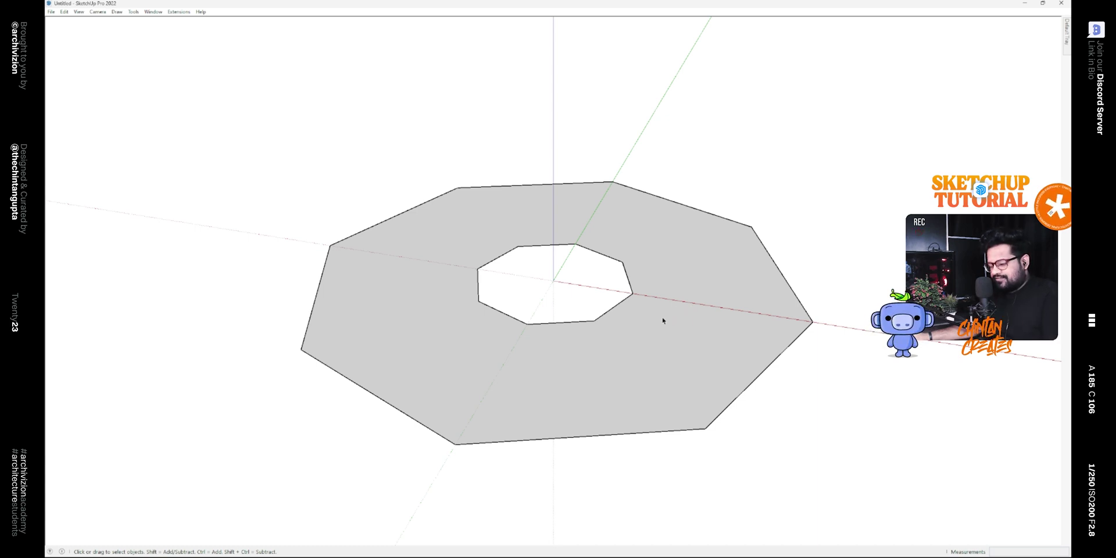
middle_click_drag(660, 319, 699, 334)
middle_click_drag(620, 297, 567, 314)
left_click(635, 381)
mouse_move(636, 381)
middle_mouse_down()
mouse_move(428, 364)
mouse_move(710, 296)
mouse_move(533, 363)
mouse_move(632, 347)
middle_mouse_up()
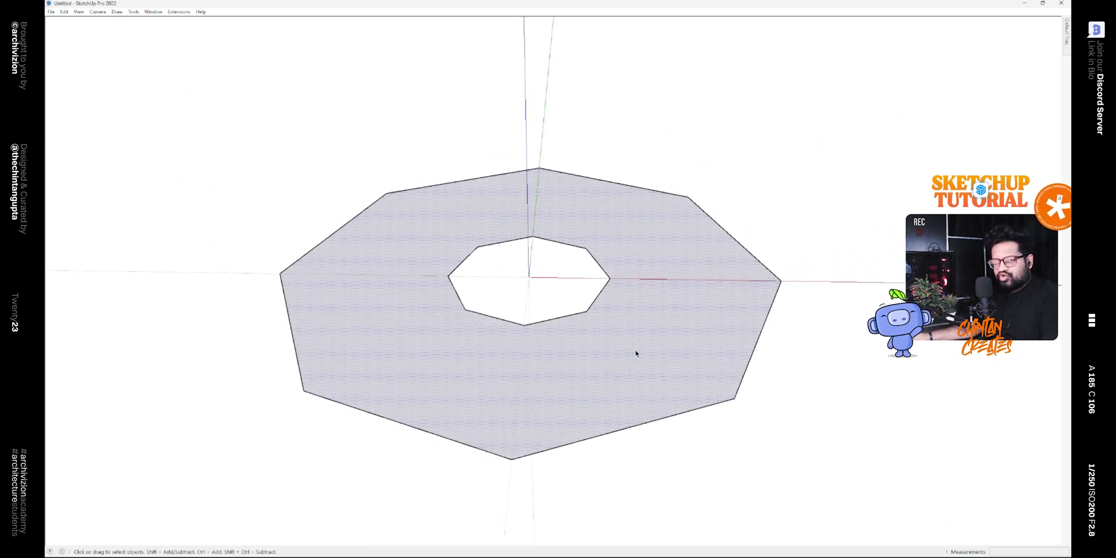
key("l")
left_click(465, 309)
left_click(303, 390)
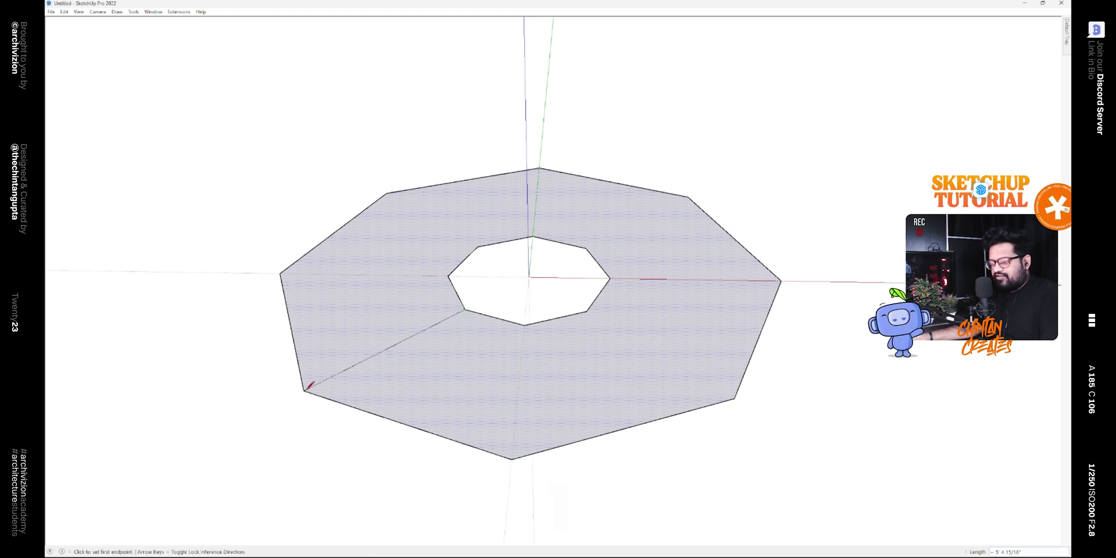
left_click(525, 324)
left_click(511, 459)
key("space")
left_click(463, 406)
middle_click_drag(463, 406, 451, 366)
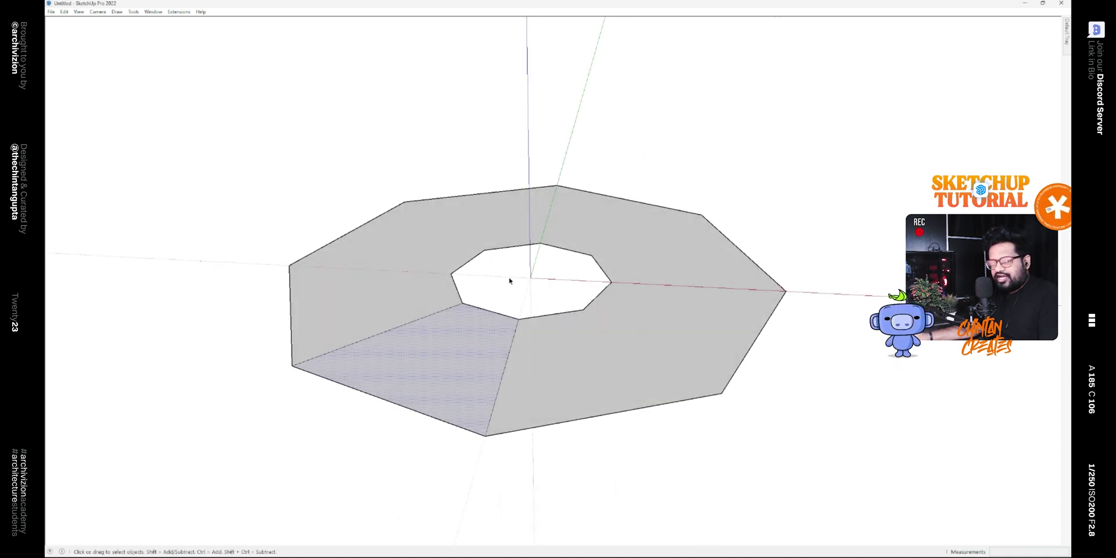
key("ctrl+z")
key("ctrl+z")
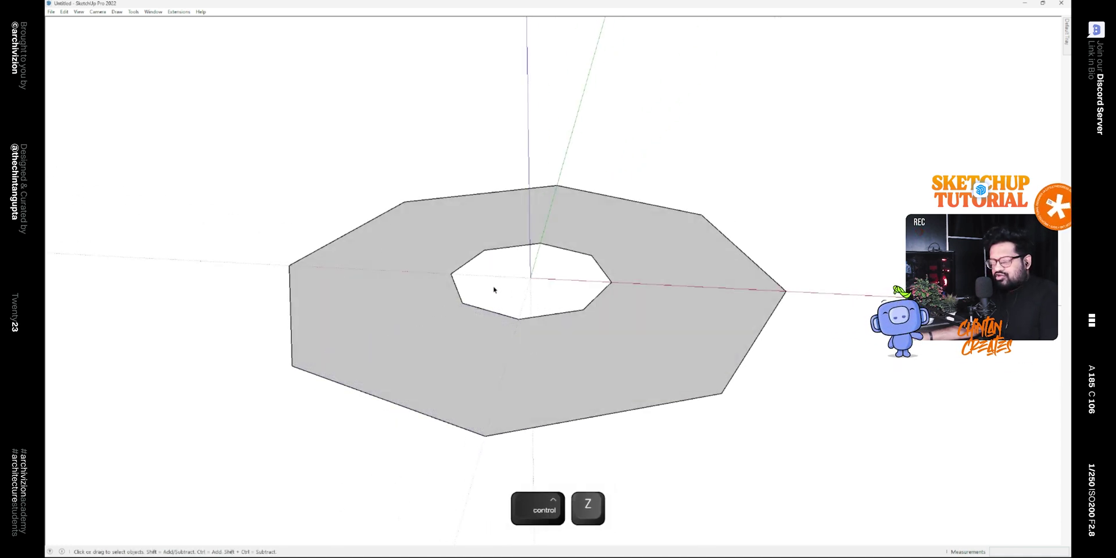
- Show the Split Tools toolbar and split the ring face into quads with SplitDonut
key("ctrl+grave")
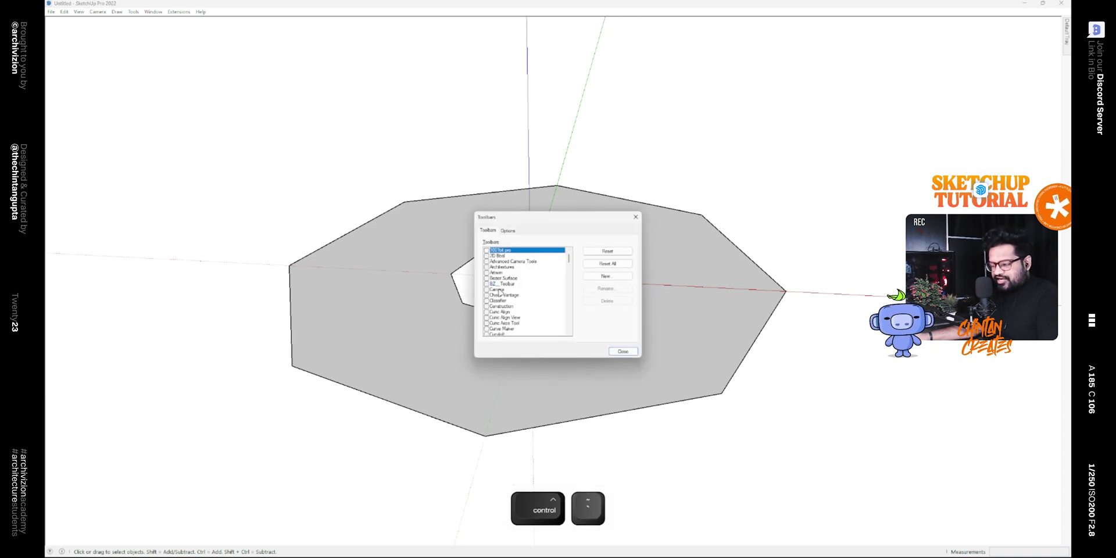
key("s")
key("p")
key("space")
left_click(635, 217)
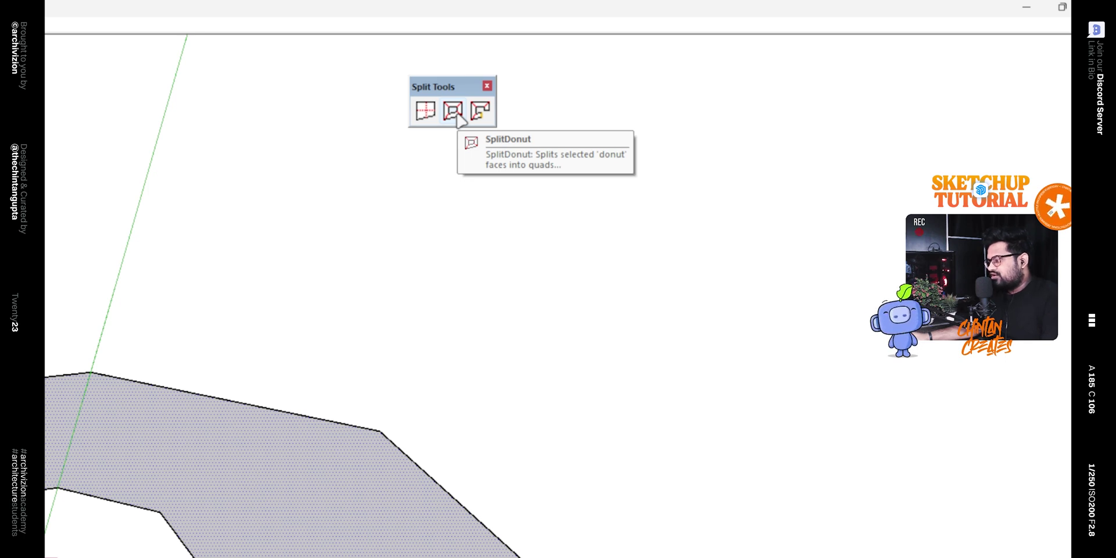
left_click(456, 116)
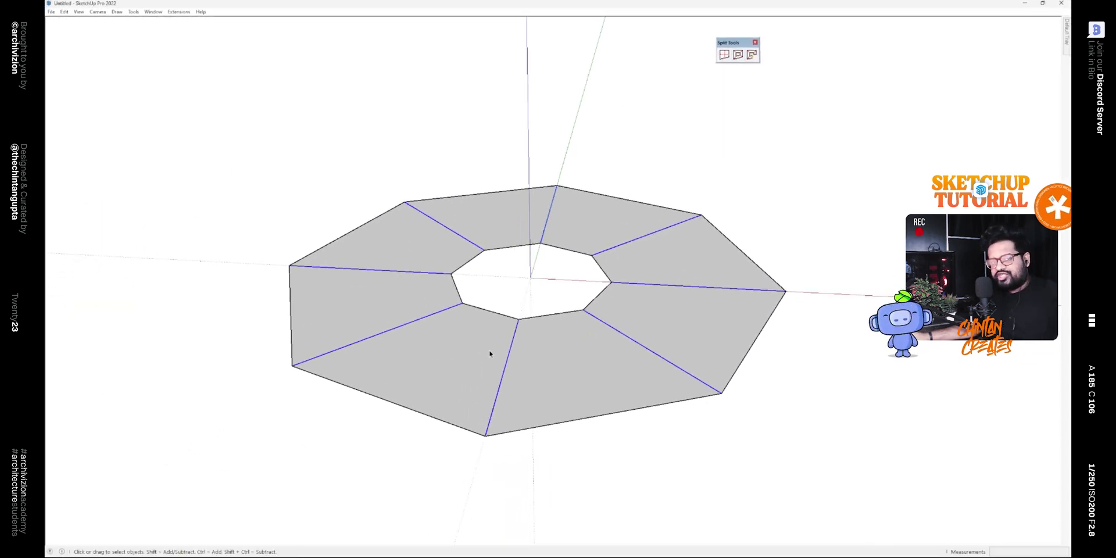
left_click(754, 43)
- Select the inner octagon's edges and move them 4' along the red axis toward the ring's outer edge
middle_click_drag(558, 346, 563, 411)
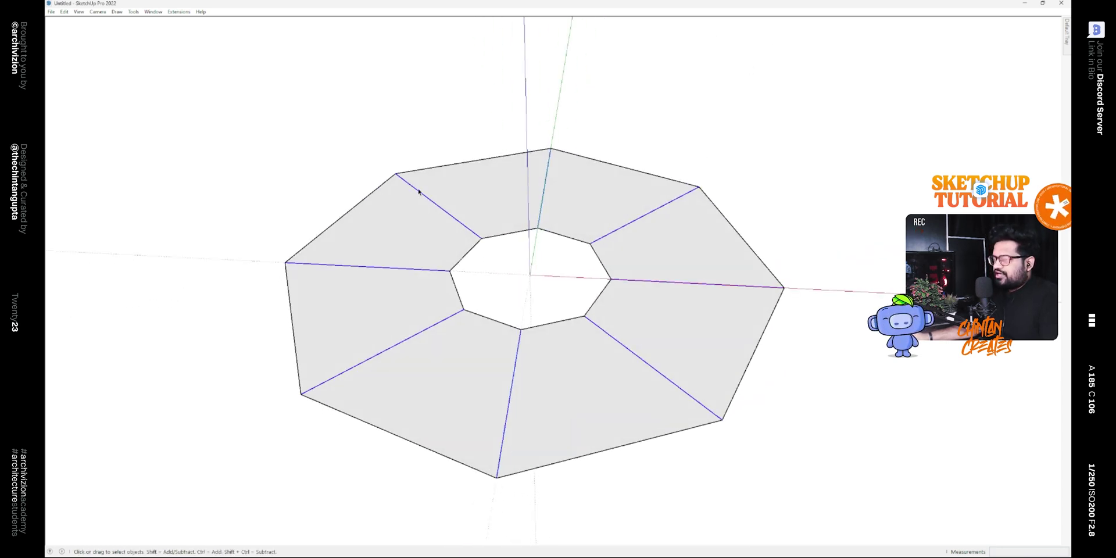
left_click_drag(418, 192, 667, 395)
middle_click_drag(553, 360, 598, 398)
key("m")
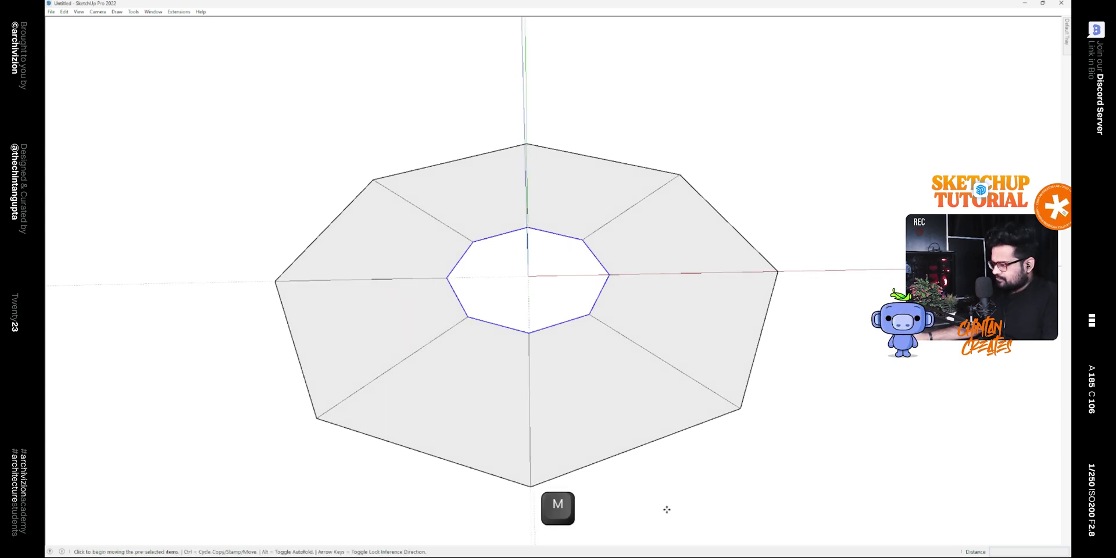
left_click(607, 485)
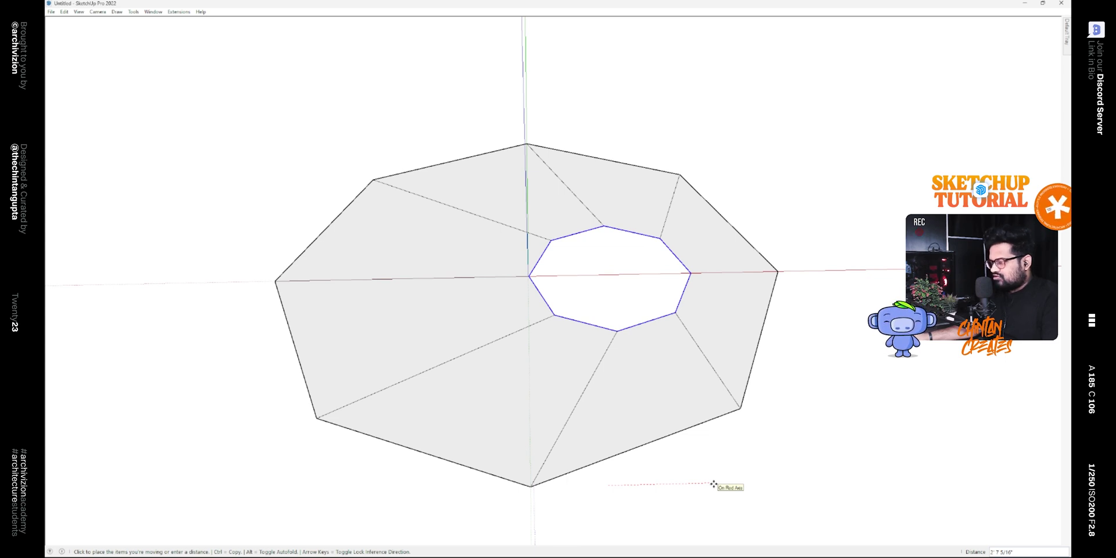
type("54")
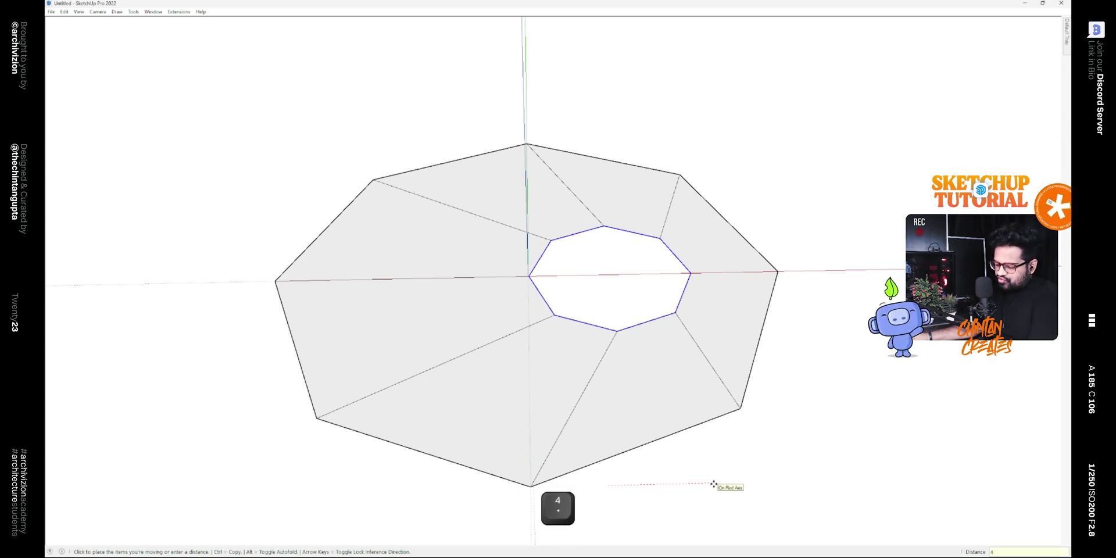
key("Return")
middle_click_drag(714, 484, 769, 409)
key("space")
- Edit the inner octagon with Vertex Tools, set the soft selection radius to 0, and extrude its vertices 4" downward
middle_click_drag(703, 354, 680, 366)
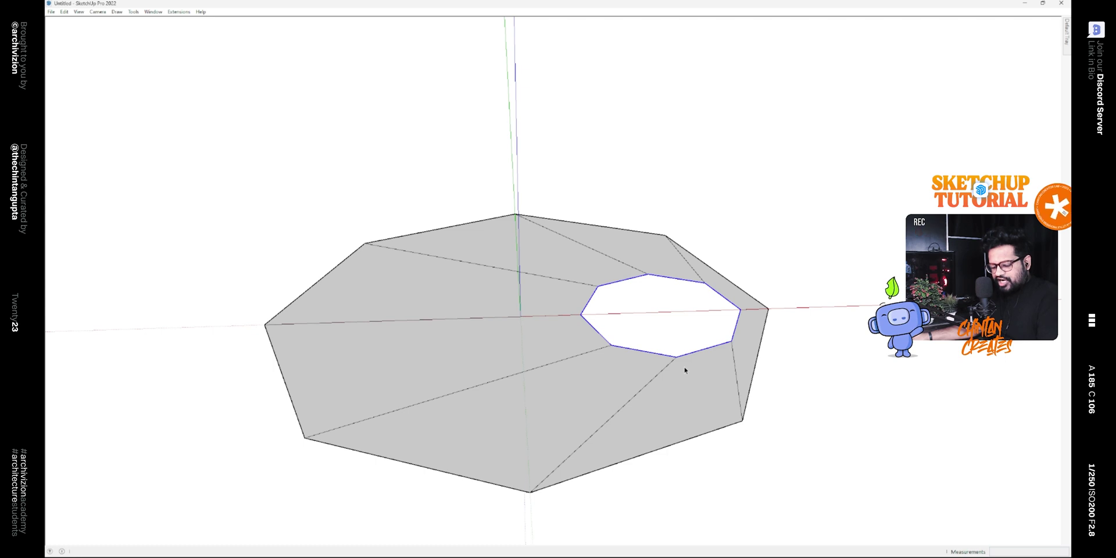
key("shift+v")
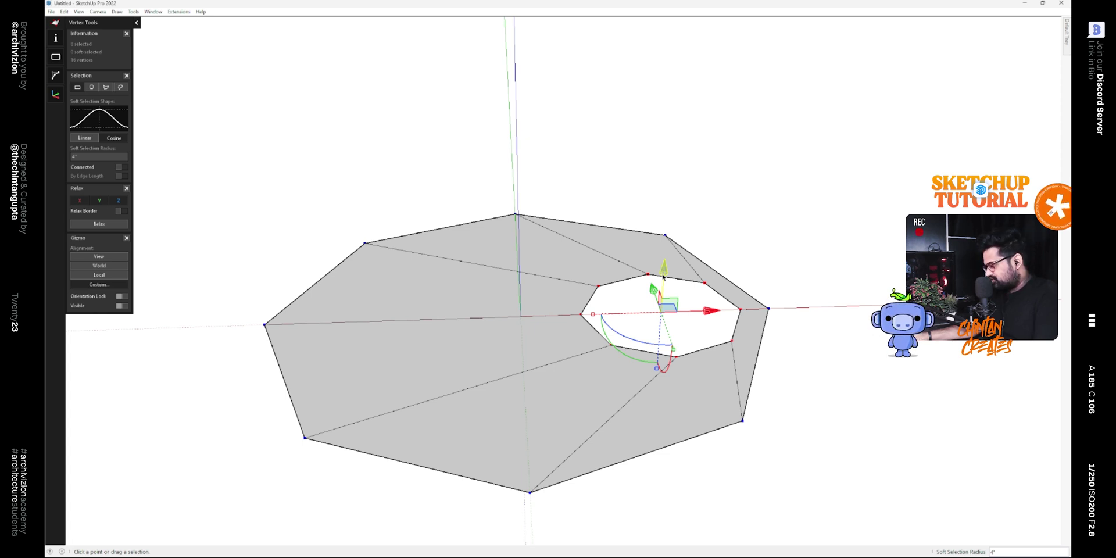
type("0")
key("Return")
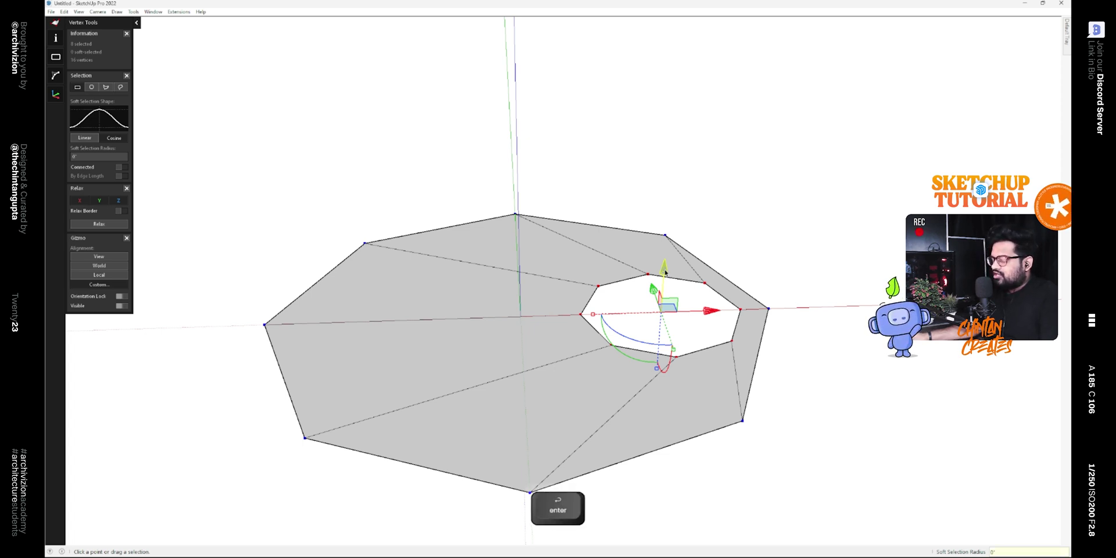
left_click_drag(665, 272, 665, 280, "ctrl")
type("4")
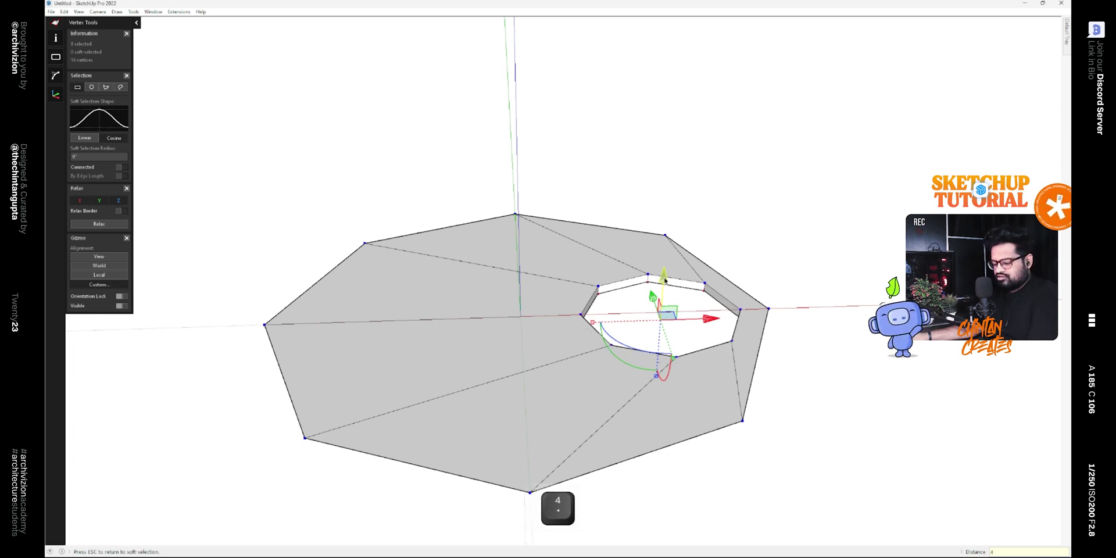
key("Return")
- Scale down the extruded ring and move it about 1' 2" along the red axis toward the outer edge and 2' downward
middle_click_drag(678, 317, 602, 338, "shift")
left_click_drag(526, 338, 579, 340)
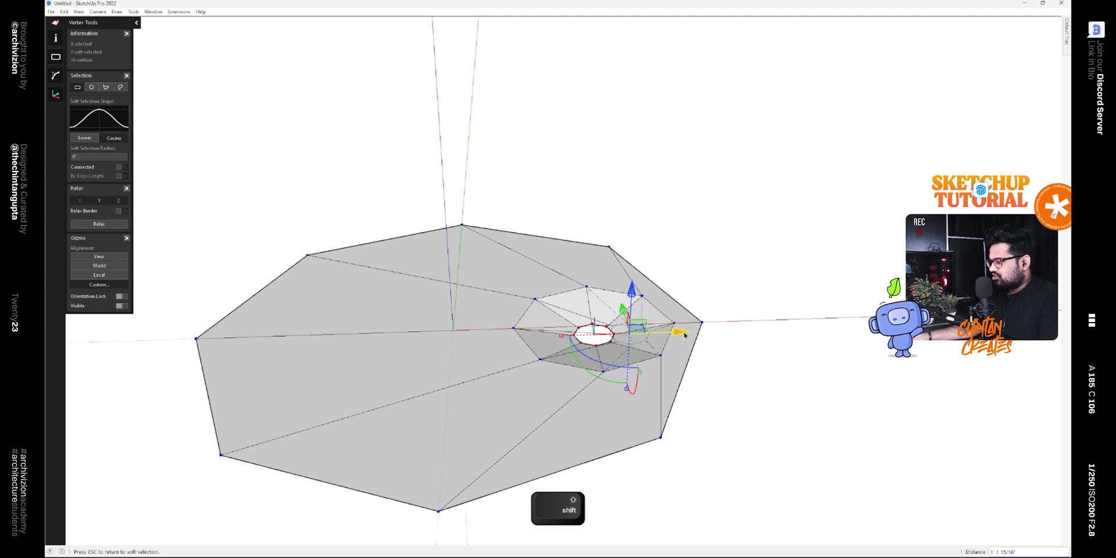
mouse_move(649, 337)
middle_mouse_down()
mouse_move(686, 340)
mouse_move(647, 331)
middle_mouse_up()
key("shift")
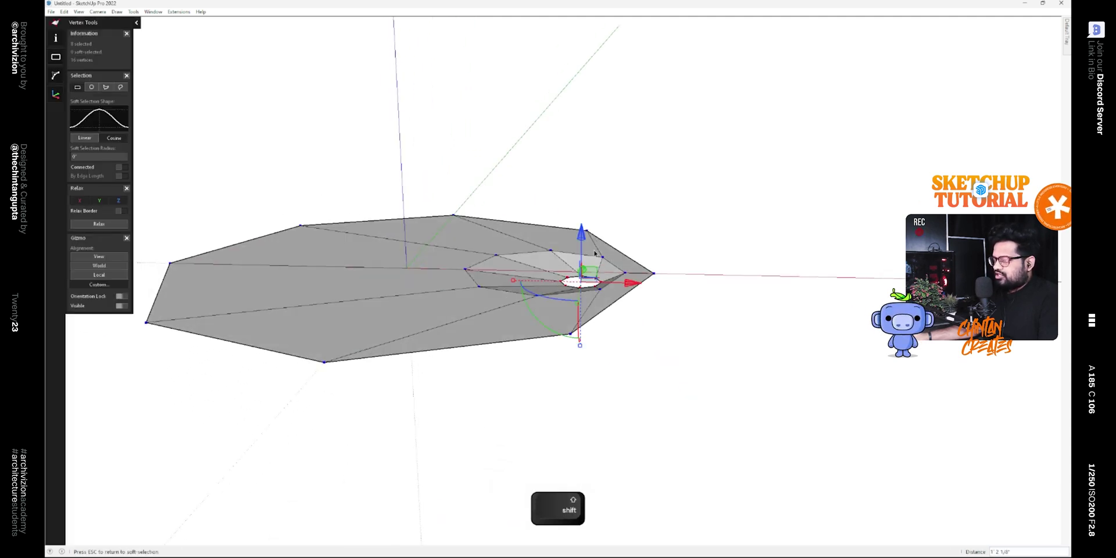
left_click_drag(585, 243, 585, 308)
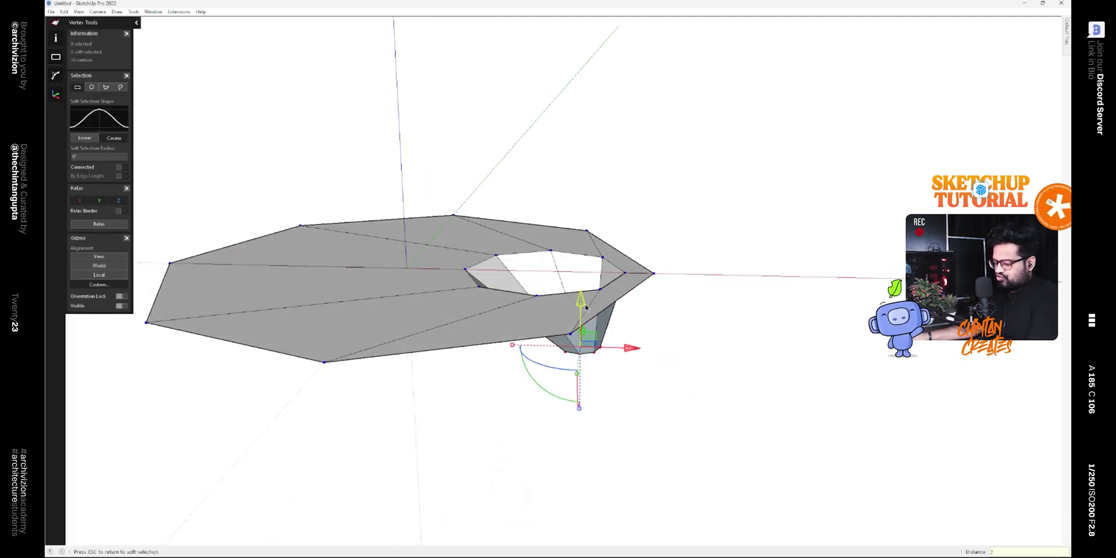
key("Return")
- Extrude the scaled ring's vertices straight downward to form the long column beneath the canopy funnel
middle_click_drag(586, 308, 659, 341)
scroll(625, 378, "down", 2)
middle_click_drag(659, 417, 633, 256, "shift")
left_click_drag(563, 179, 562, 457, "ctrl")
type("14'")
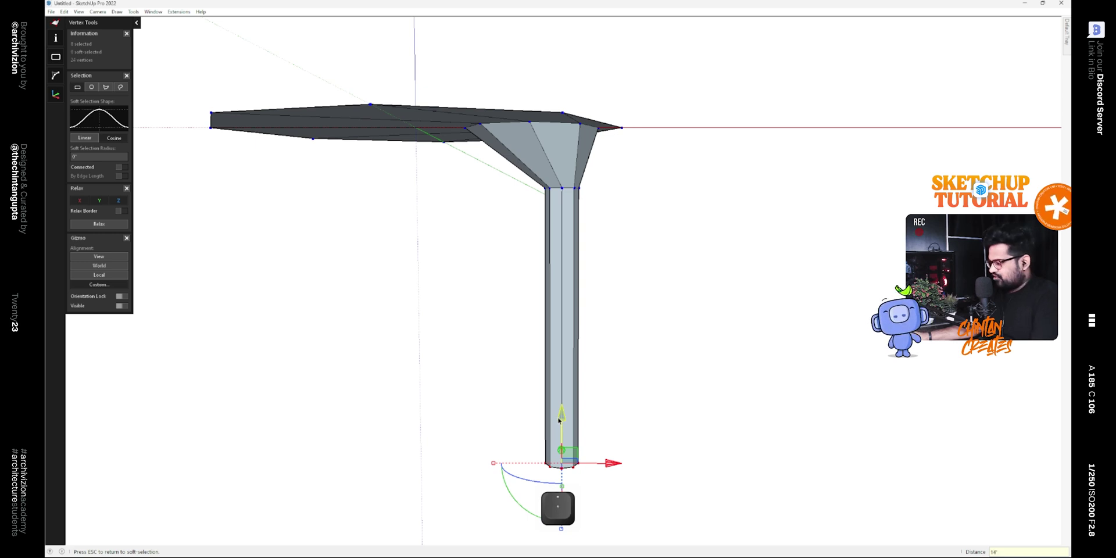
key("Return")
- Extrude the column's bottom ring of vertices another 1' 6" downward
scroll(559, 419, "down", 3)
middle_click_drag(599, 464, 623, 359, "shift")
left_click_drag(541, 285, 542, 308, "ctrl")
type("1")
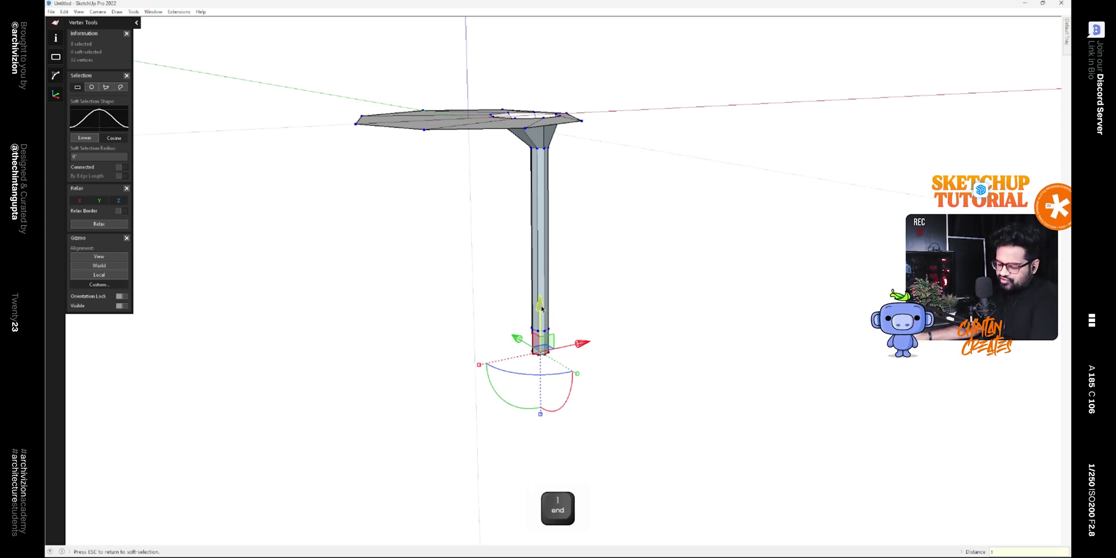
type("' 6\"")
key("Return")
- Scale up the column's bottom ring into a flared foot and shift it slightly off the column's centre
middle_click_drag(542, 308, 659, 389)
left_click_drag(588, 345, 696, 355, "shift")
middle_click_drag(520, 351, 582, 386)
left_click_drag(460, 346, 466, 346)
left_click_drag(584, 333, 461, 346, "shift")
left_click(464, 348)
middle_click_drag(565, 373, 543, 361)
- Select the foot's bottom edge loop, edit it with Vertex Tools, and extrude its vertices 4" downward
key("space")
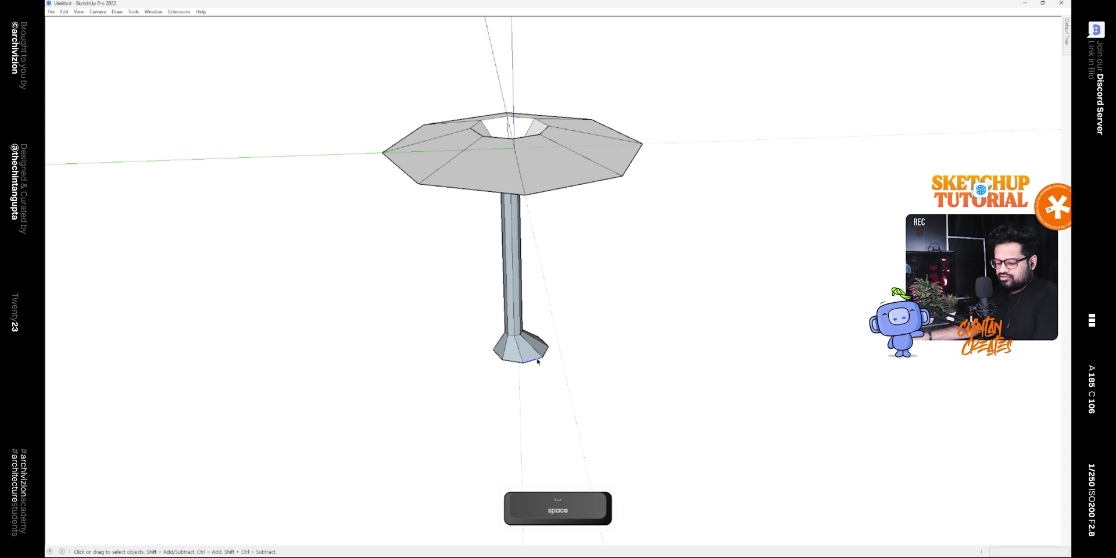
key("ctrl+l")
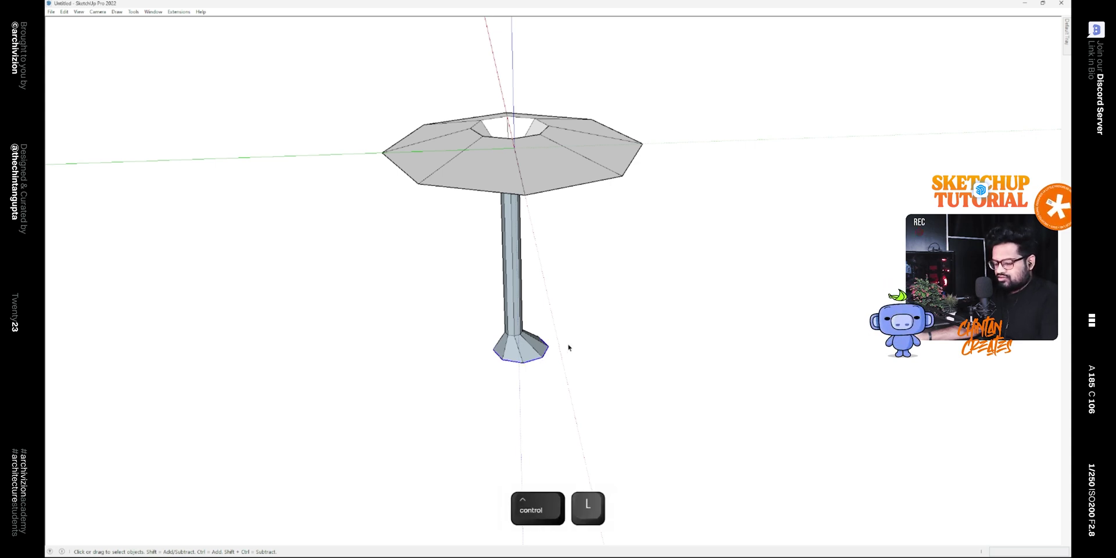
key("shift+v")
left_click_drag(479, 353, 480, 353)
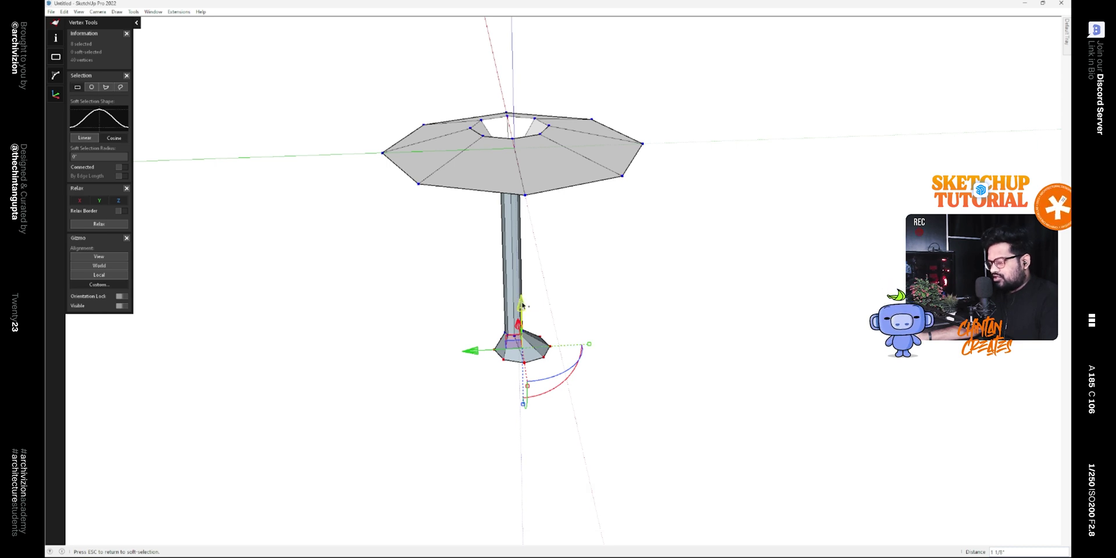
left_click_drag(522, 306, 521, 312, "ctrl")
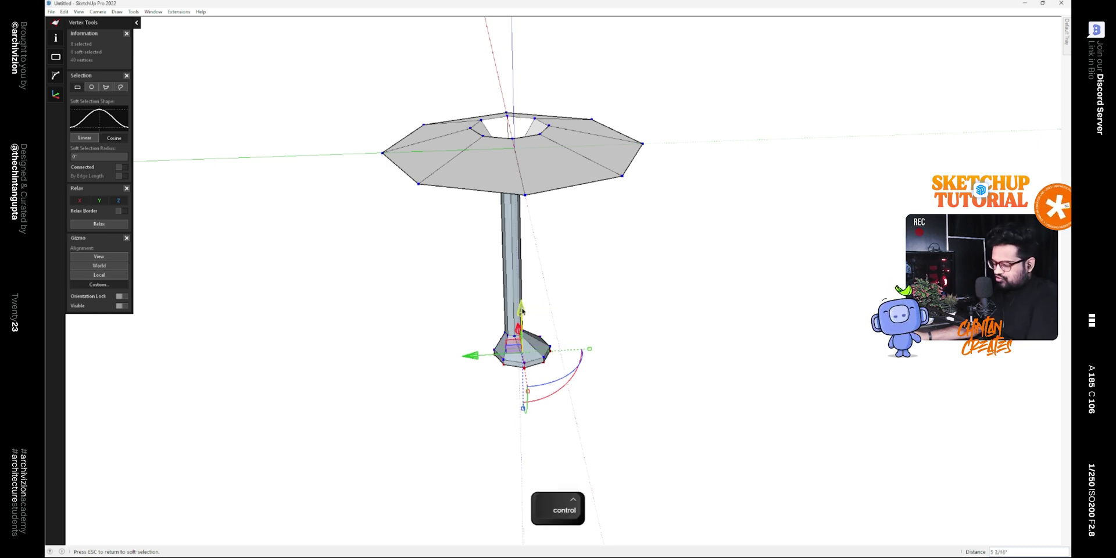
type("4")
key("Return")
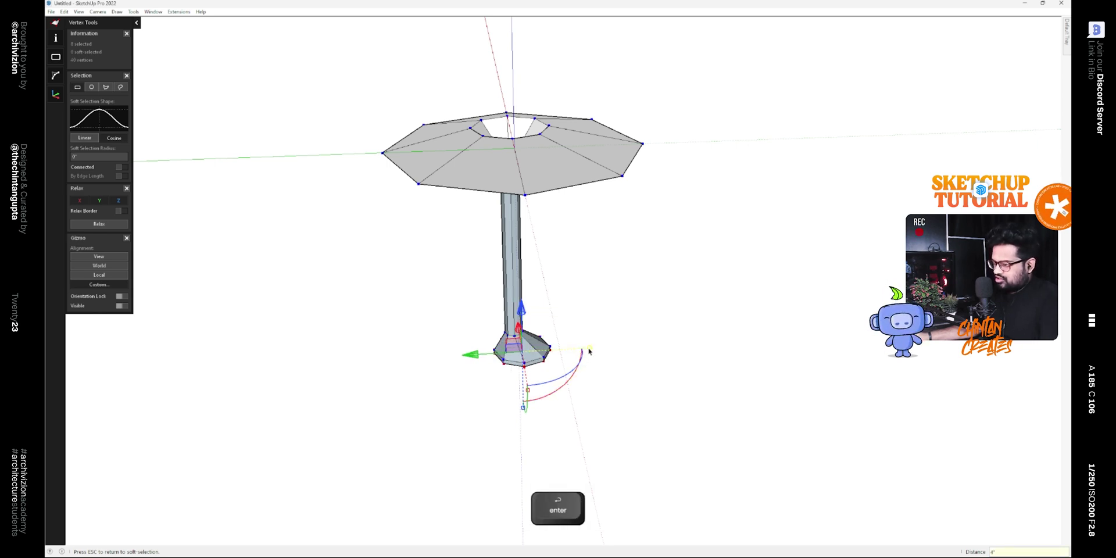
- Scale the extruded ring up into a wide octagonal seat and move it so most of it projects away from the column
left_click_drag(589, 349, 506, 354)
middle_click_drag(465, 378, 621, 381)
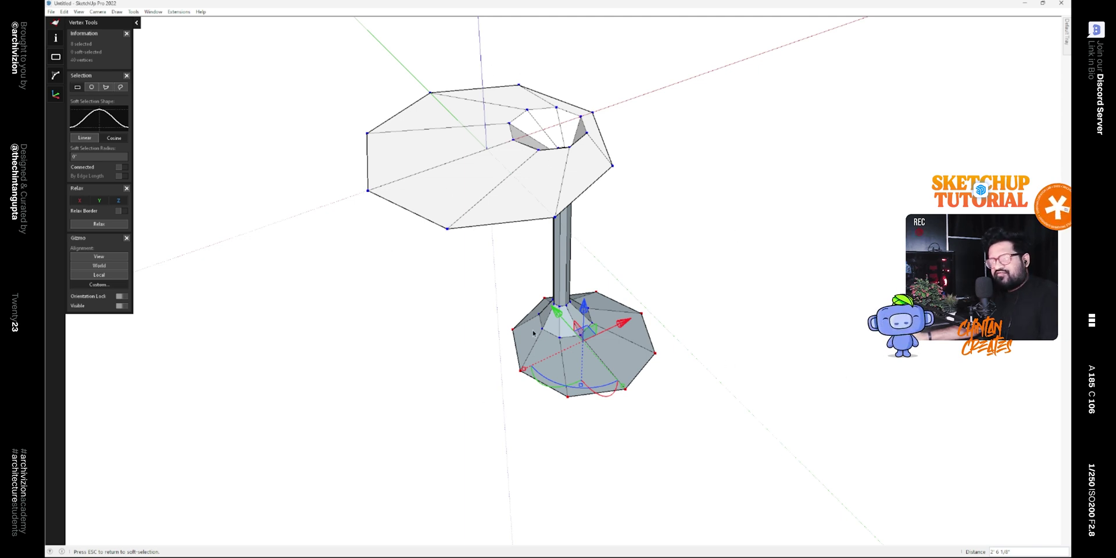
middle_click_drag(534, 333, 768, 344)
key("shift")
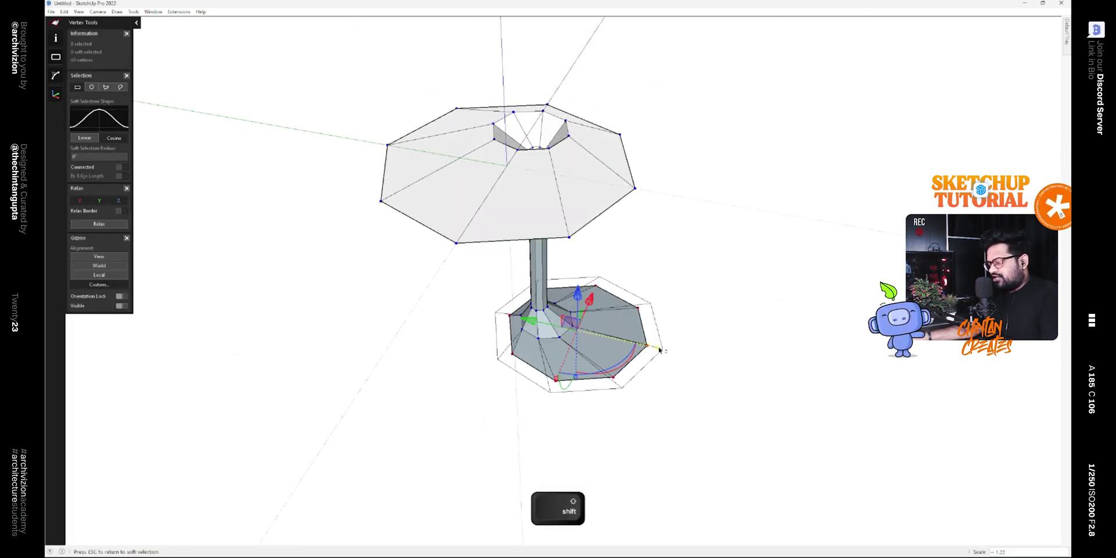
middle_click_drag(660, 349, 511, 331)
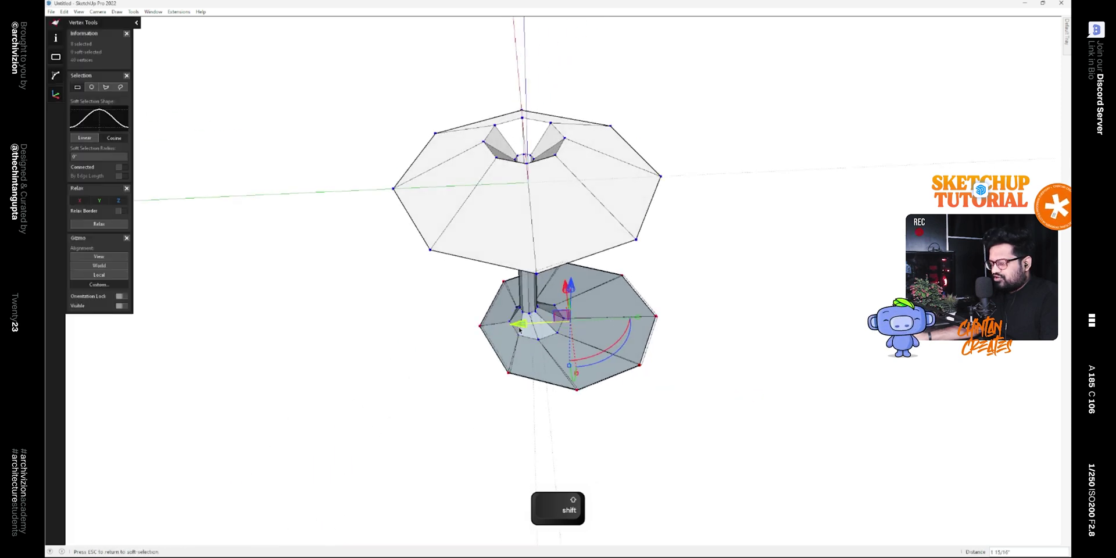
middle_click_drag(650, 431, 735, 347)
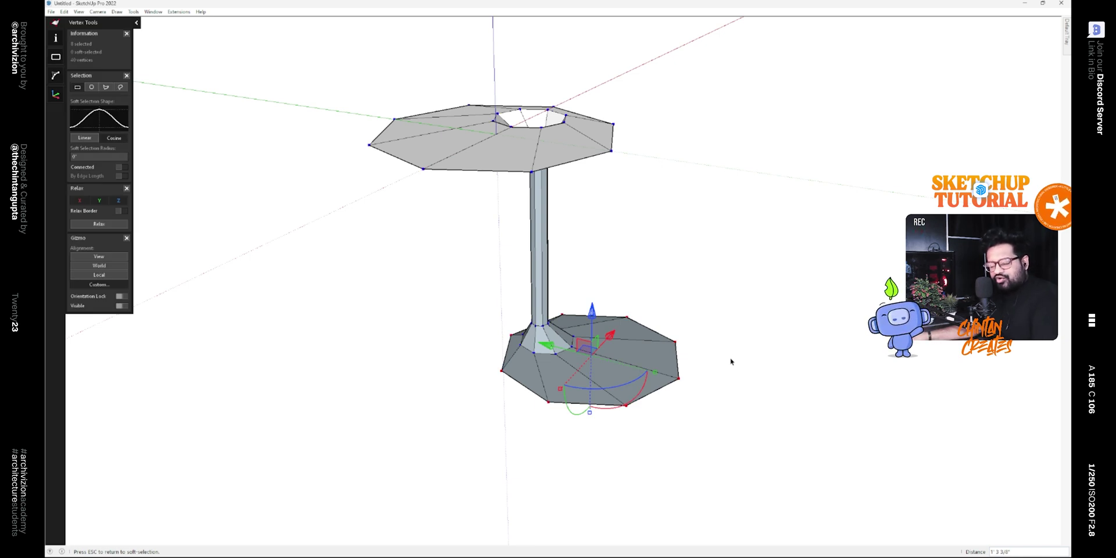
middle_click_drag(731, 361, 410, 404)
left_click_drag(520, 381, 537, 379)
middle_click_drag(538, 379, 762, 302)
- Extrude the seat's outer edge downward to form a thin rim, and extrude it again by 2' for the underside
left_click_drag(591, 337, 591, 326, "ctrl")
middle_click_drag(674, 387, 757, 378)
left_click_drag(589, 327, 589, 338, "ctrl")
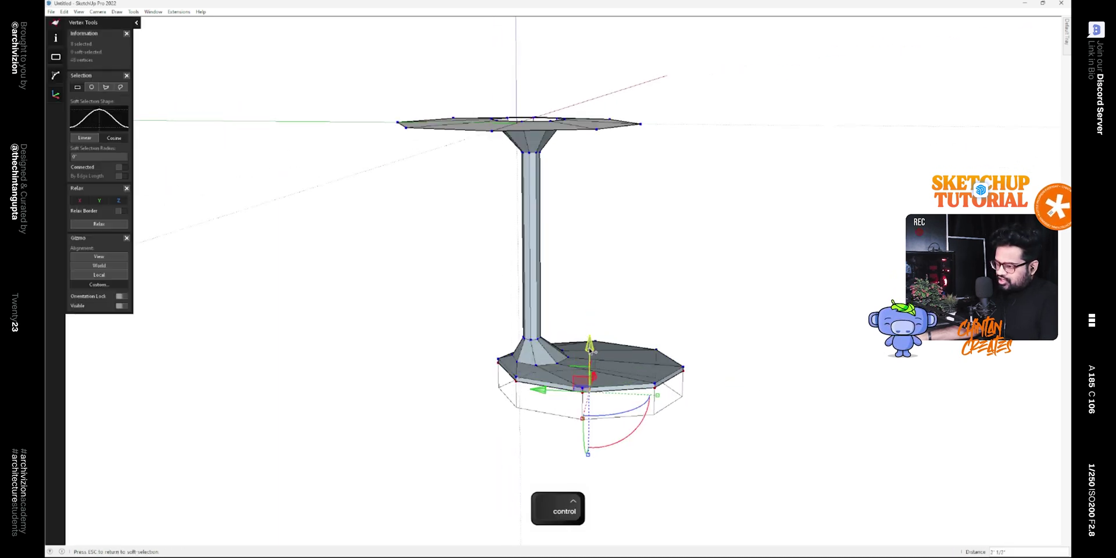
type("2")
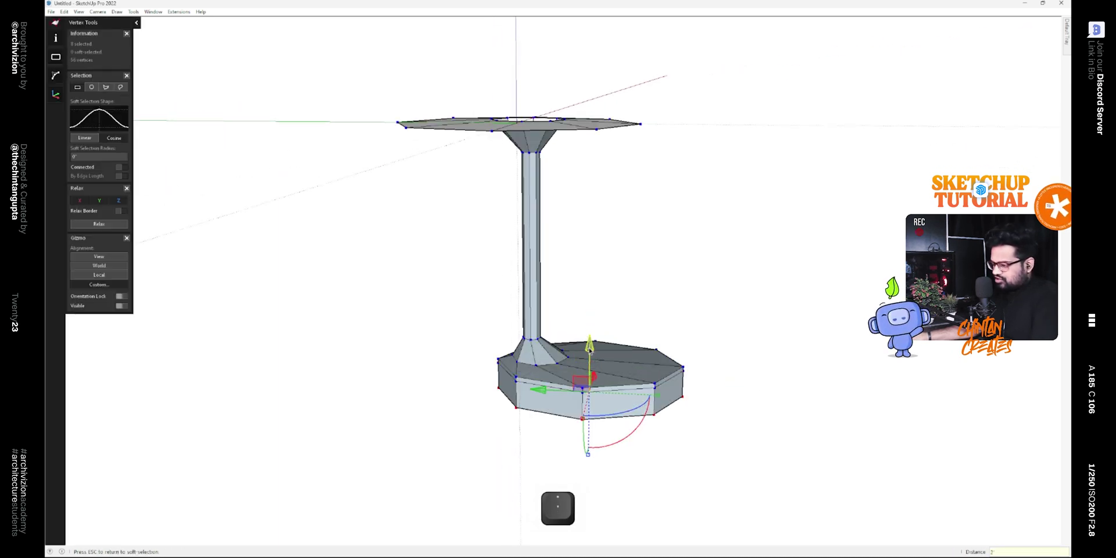
key("Return")
- Scale down the seat's bottom ring to taper the underside and move it back beneath the column
middle_click_drag(589, 347, 624, 417)
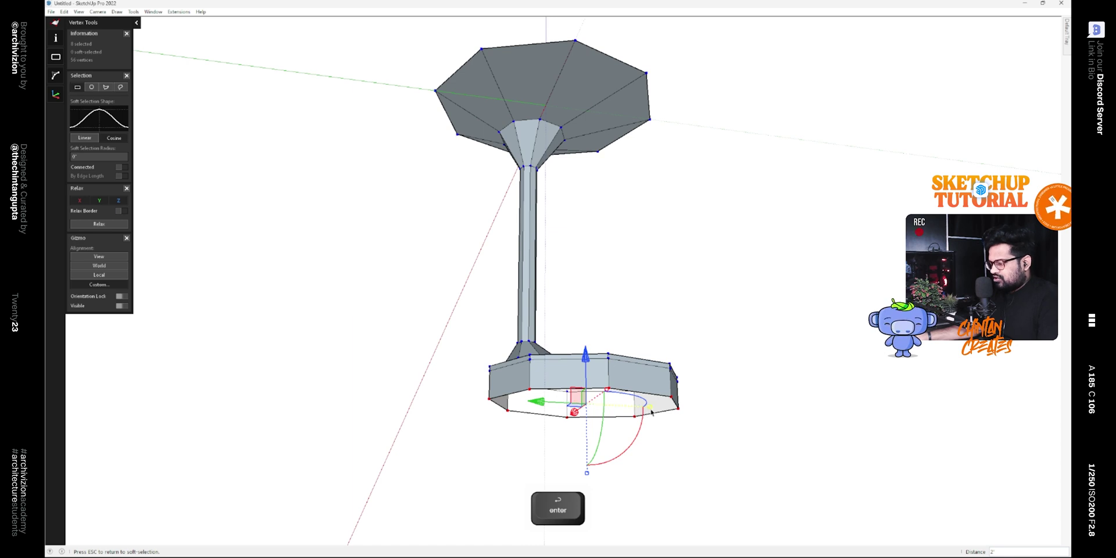
left_click_drag(652, 411, 496, 410, "shift")
middle_click_drag(496, 410, 445, 368)
middle_click_drag(546, 424, 596, 486)
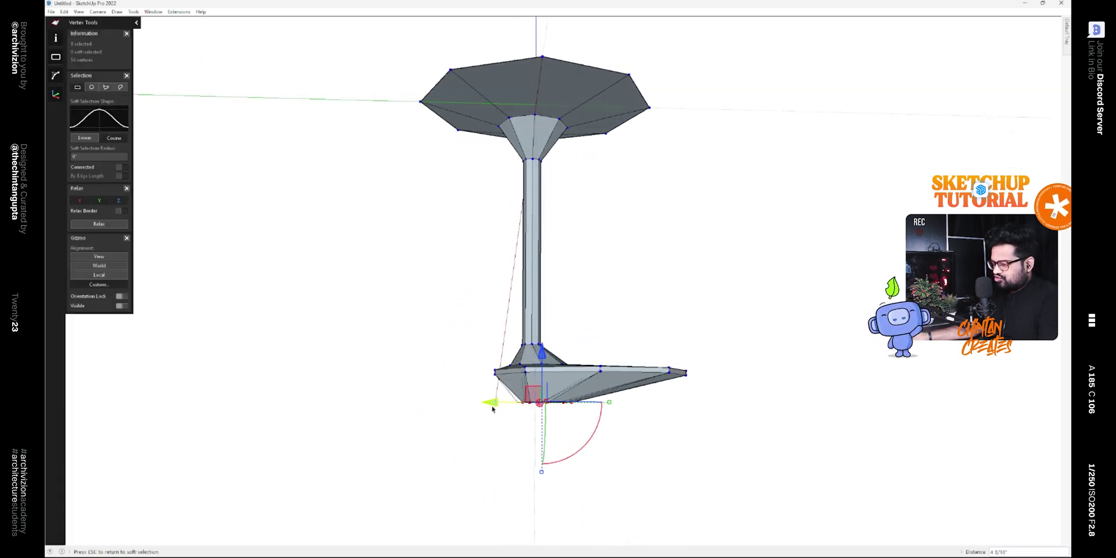
middle_click_drag(490, 400, 523, 372)
- Close the small octagonal opening under the seat with Make Face on its edge loop
scroll(526, 381, "up", 10)
key("space")
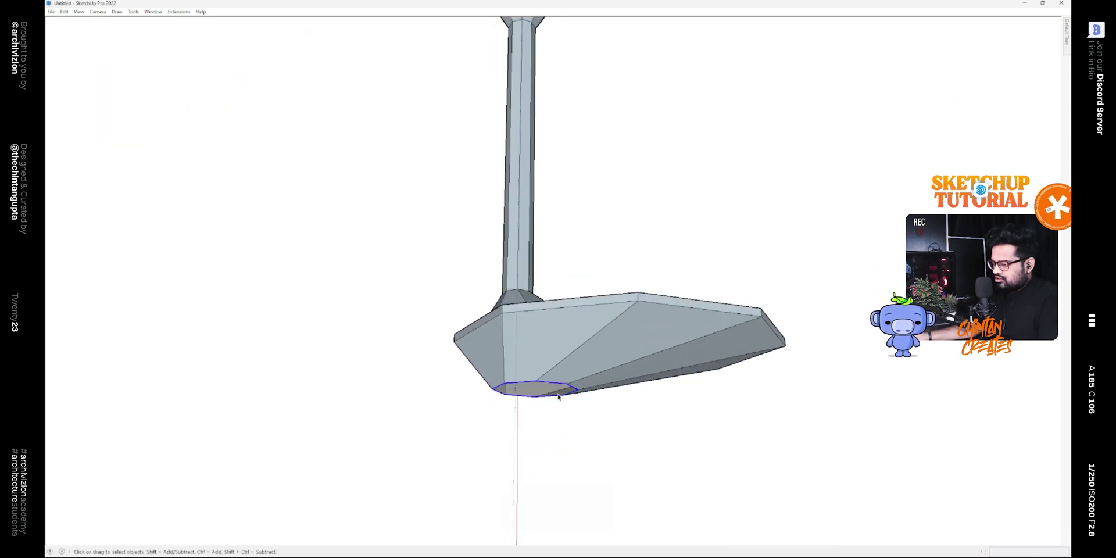
key("l")
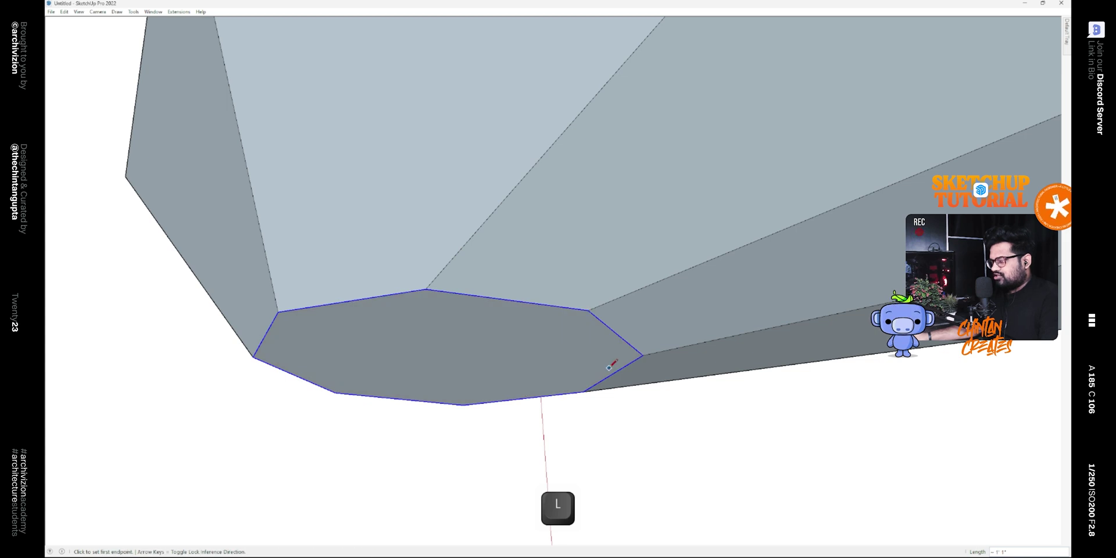
key("ctrl+z")
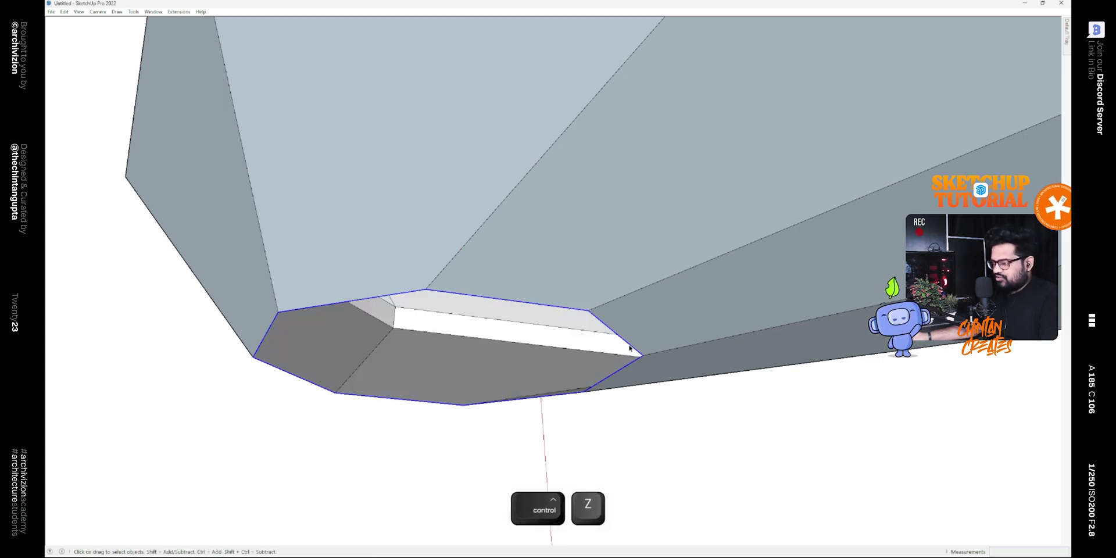
right_click(629, 348)
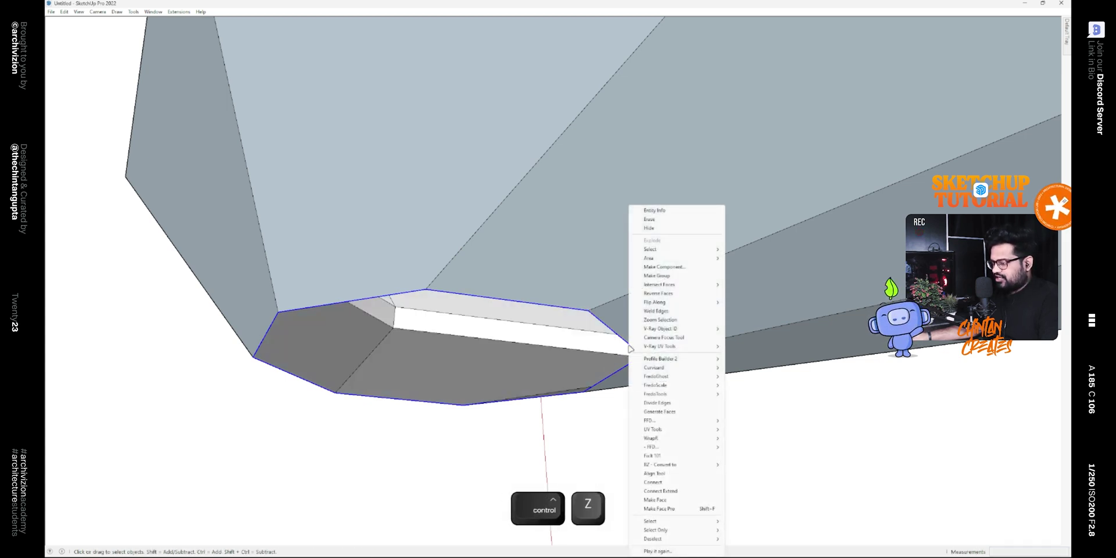
left_click(665, 501)
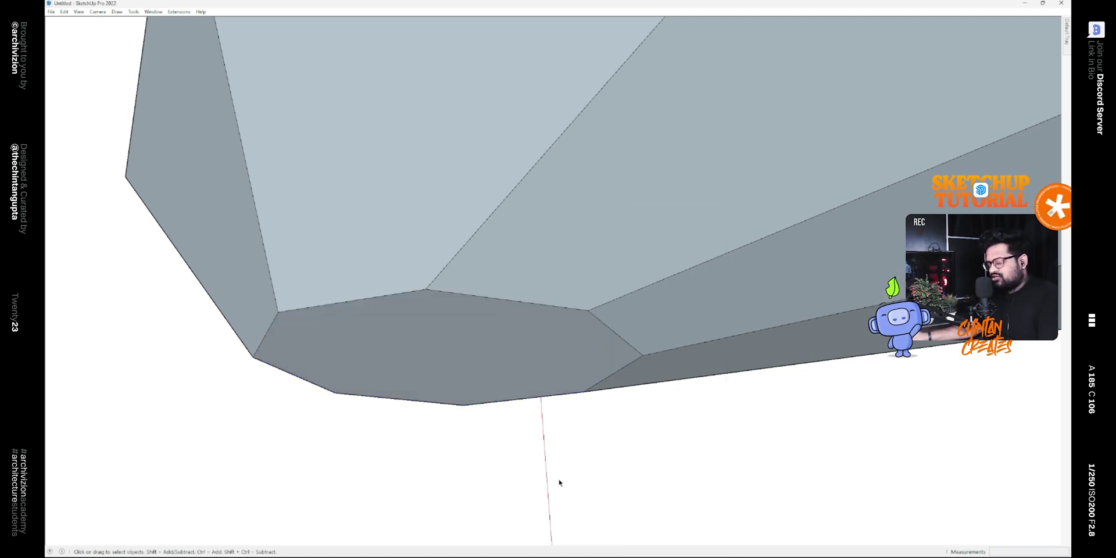
- Select the canopy's outer edge loop and scale its vertices to about 0.75 with Vertex Tools
scroll(590, 378, "down", 3)
middle_click_drag(591, 378, 579, 245)
left_click(622, 190, "shift")
key("ctrl+l")
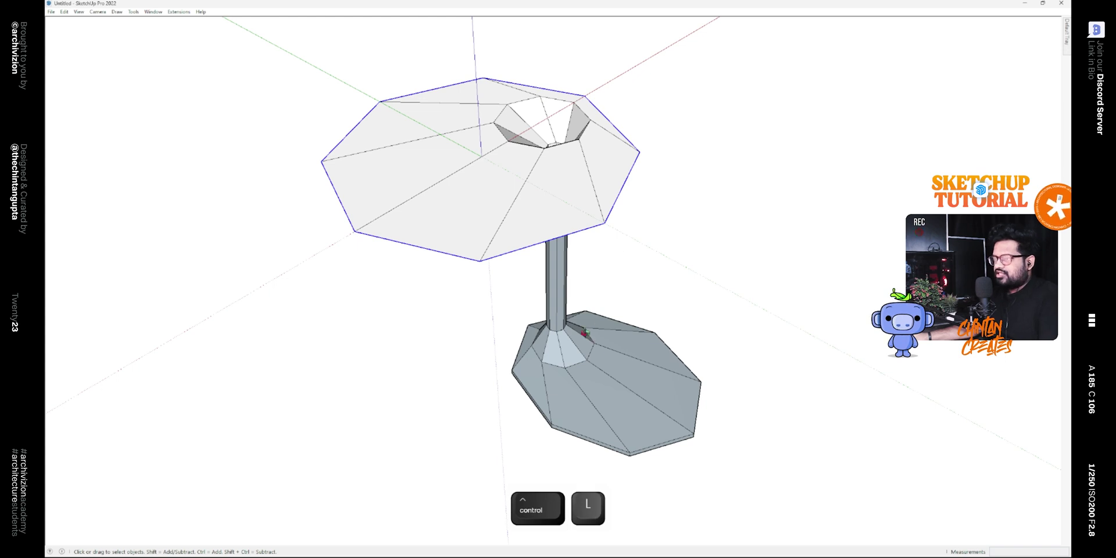
middle_click_drag(615, 261, 320, 304)
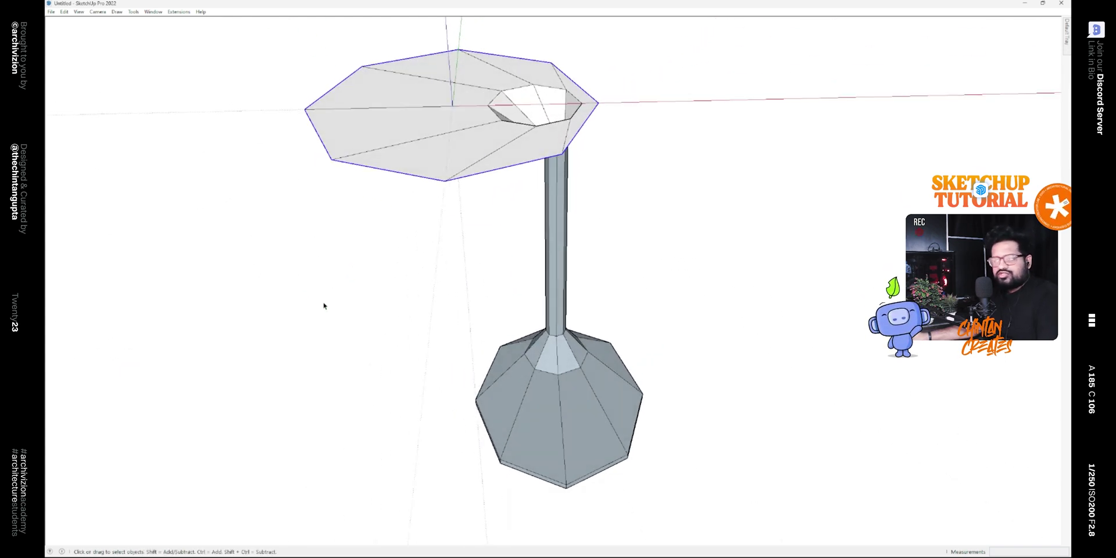
middle_click_drag(372, 252, 712, 225, "shift")
key("shift+v")
mouse_move(602, 203)
left_mouse_down()
mouse_move(578, 206)
mouse_move(610, 204)
mouse_move(588, 208)
left_mouse_up()
middle_click_drag(627, 279, 346, 238)
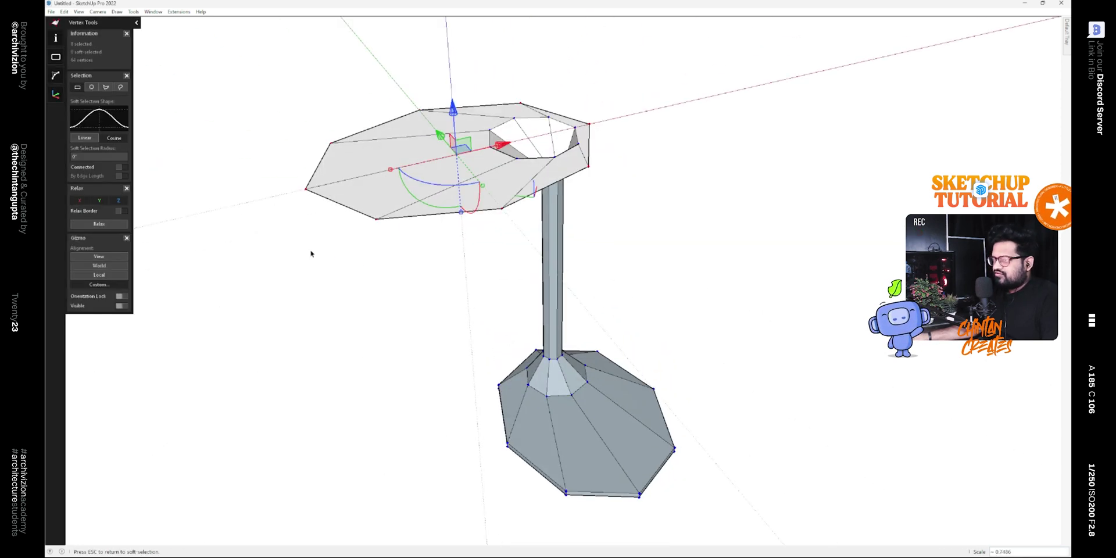
- Extrude the canopy's outer edge about 4" upward and cap the resulting top loop with a face
left_click_drag(453, 109, 453, 104, "ctrl")
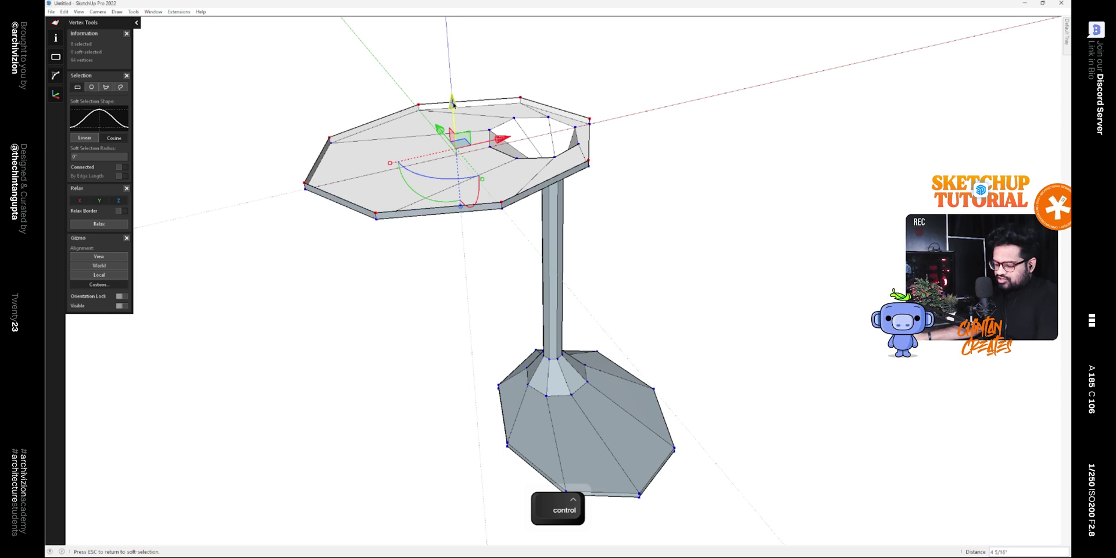
middle_click_drag(444, 261, 299, 160, "shift")
key("space")
key("shift+f")
- Select a vertical edge on the seat's rim and show the QuadFace Tools toolbar
middle_click_drag(499, 394, 410, 441)
scroll(583, 409, "down", 5)
middle_click_drag(582, 410, 598, 435)
scroll(598, 435, "up", 3)
scroll(599, 435, "up", 5)
middle_click_drag(767, 363, 792, 388)
middle_click_drag(677, 362, 682, 369)
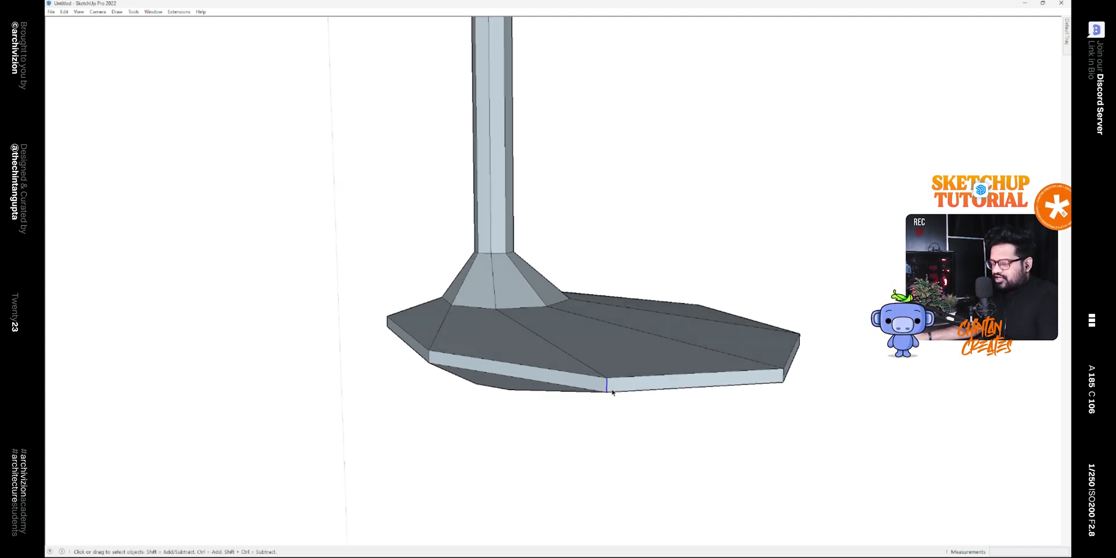
key("ctrl+grave")
type("qu")
left_click(487, 329)
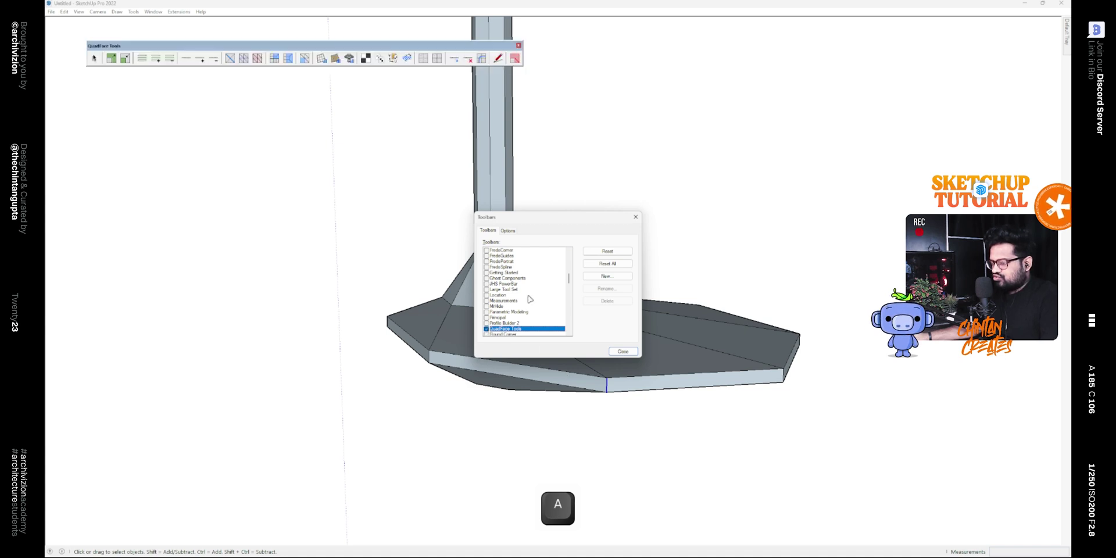
left_click(635, 218)
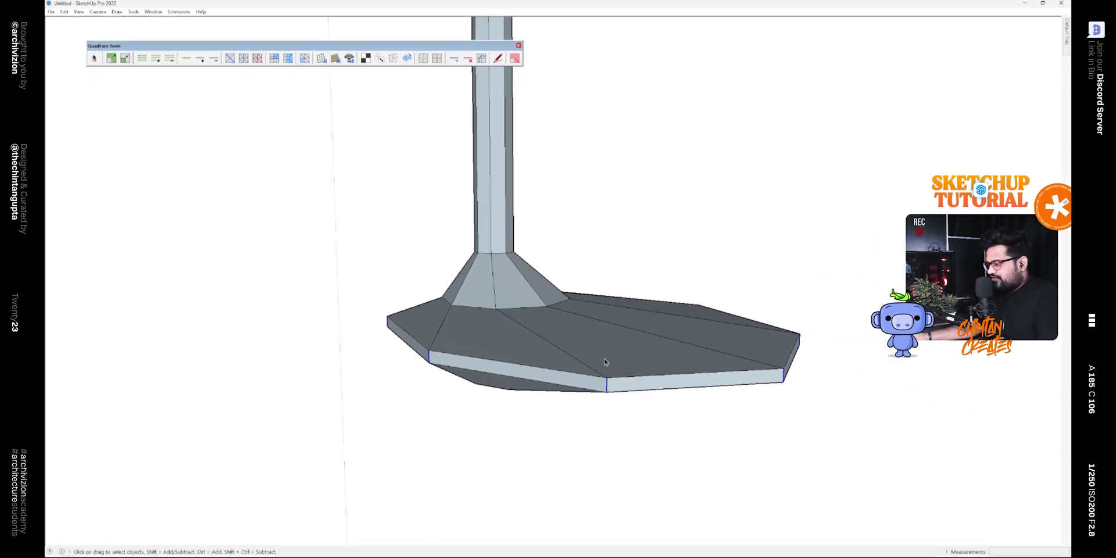
- Insert an edge loop around the middle of the seat's rim and another around the canopy's rim from their vertical edge rings
middle_click_drag(604, 358, 486, 350)
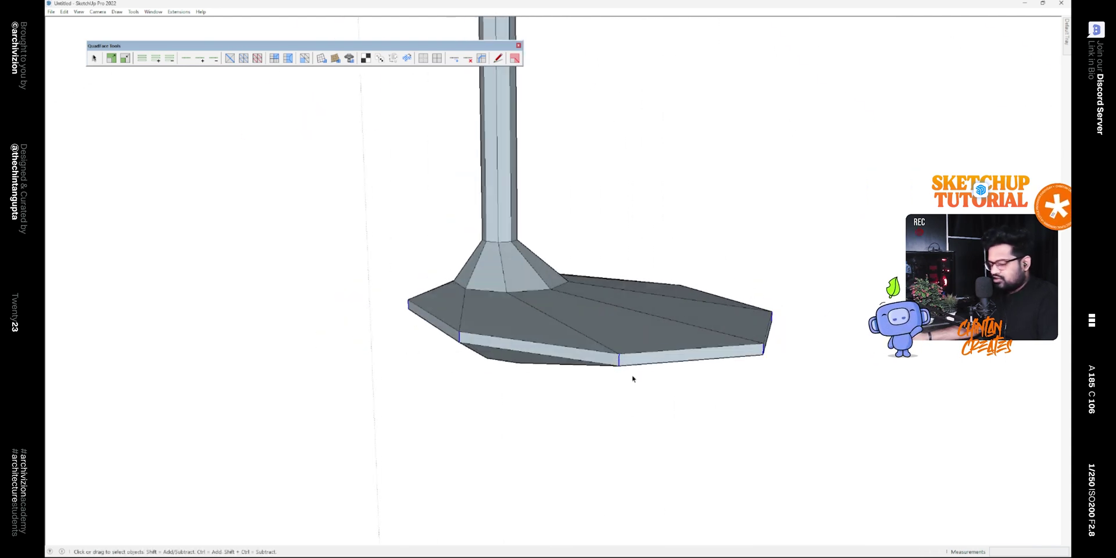
left_click(453, 58)
middle_click_drag(748, 320, 784, 451, "shift")
scroll(686, 323, "down", 3)
middle_click_drag(539, 130, 575, 249, "shift")
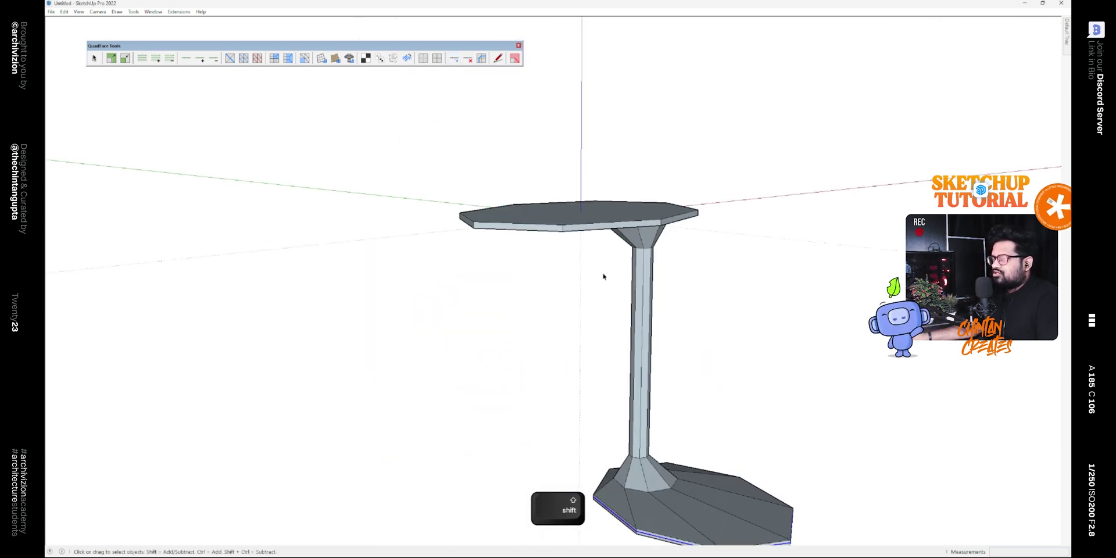
scroll(567, 235, "up", 2)
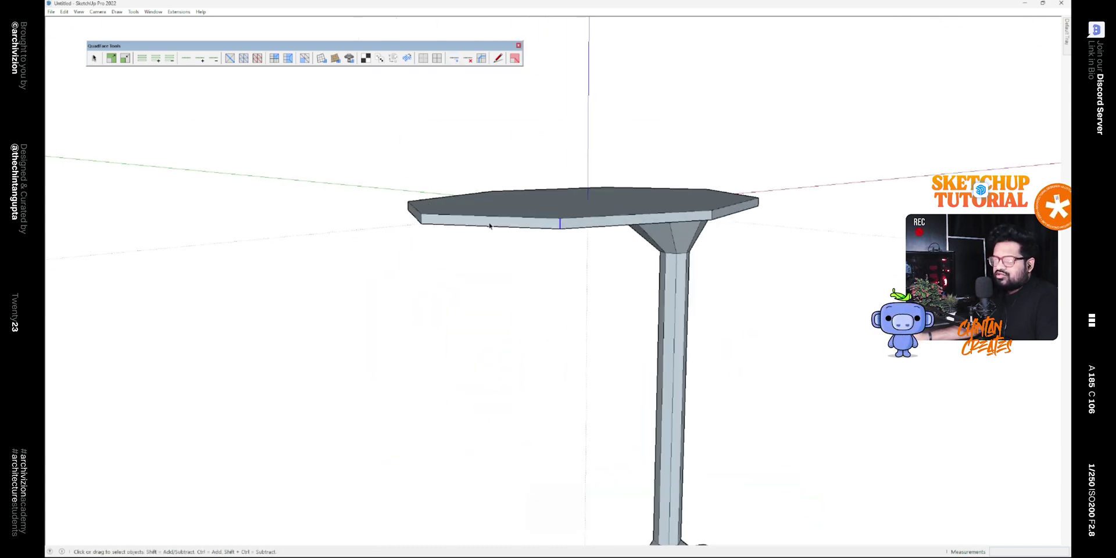
left_click(138, 57)
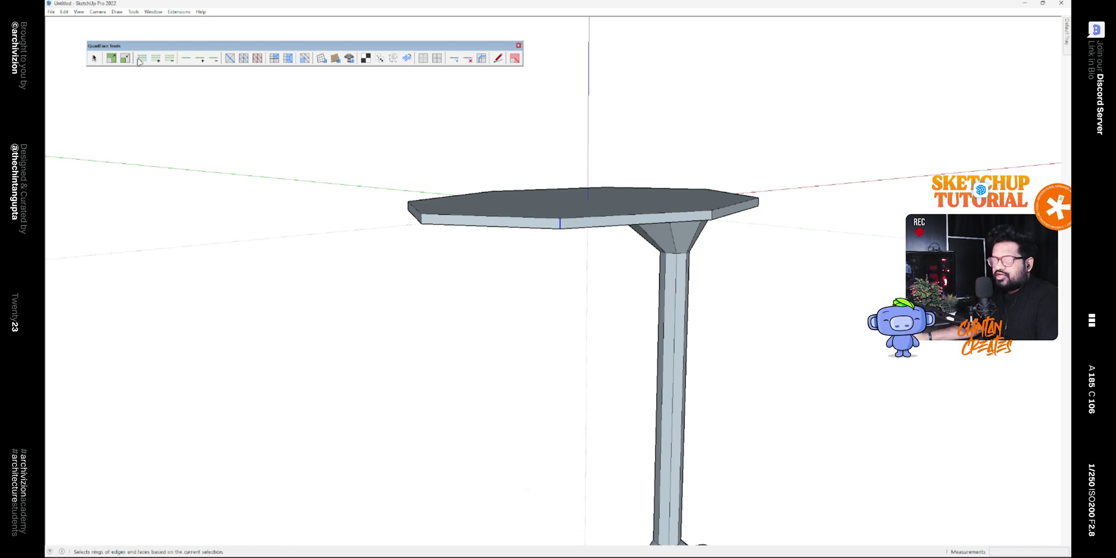
left_click(454, 62)
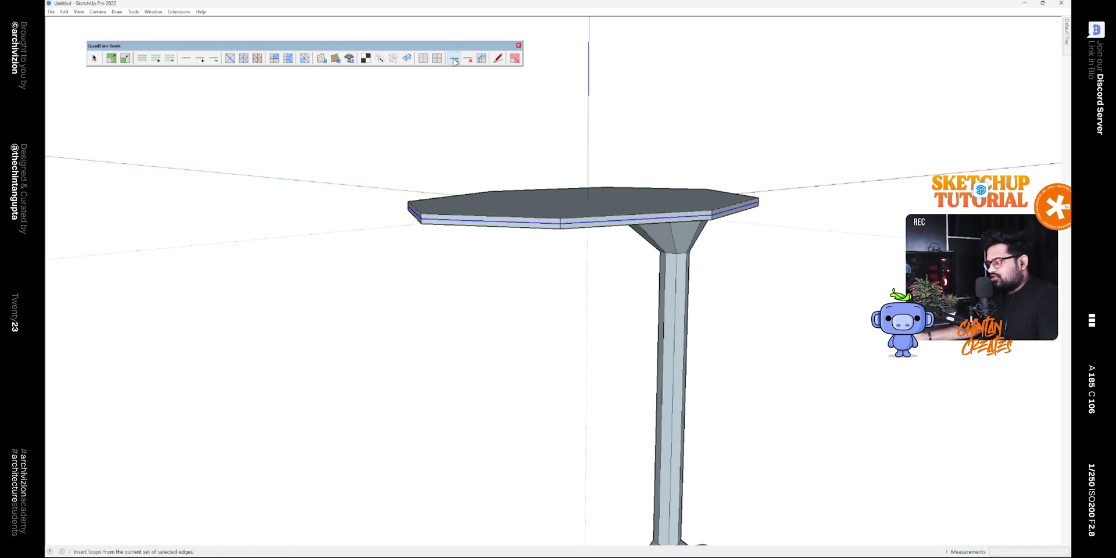
scroll(612, 232, "up", 5)
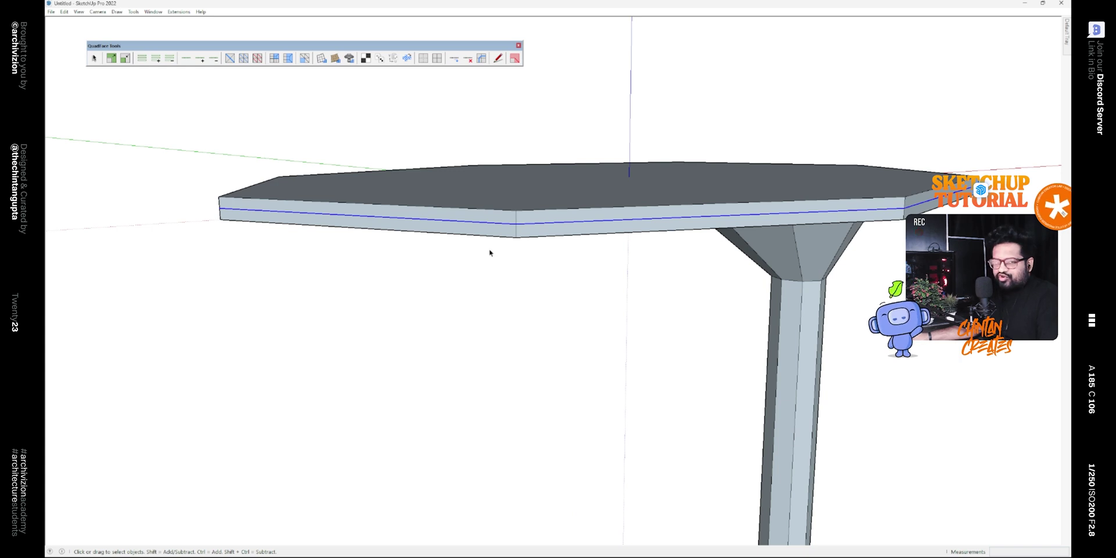
- Try replacing the canopy's edge loop with a hand-drawn line between the midpoints of two vertical rim edges
scroll(489, 253, "down", 3)
key("ctrl+t")
key("l")
left_click(707, 243)
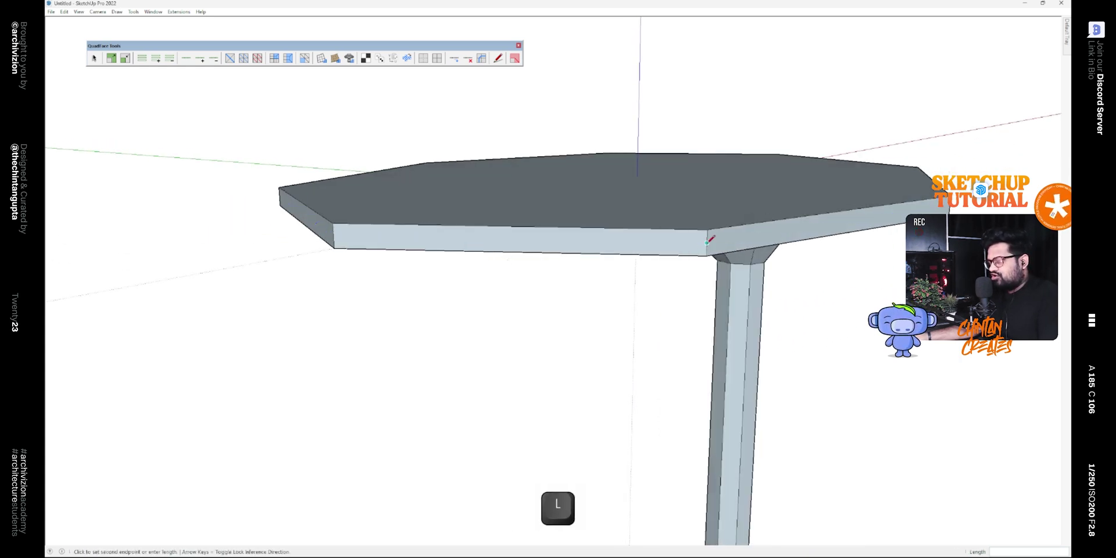
left_click(334, 236)
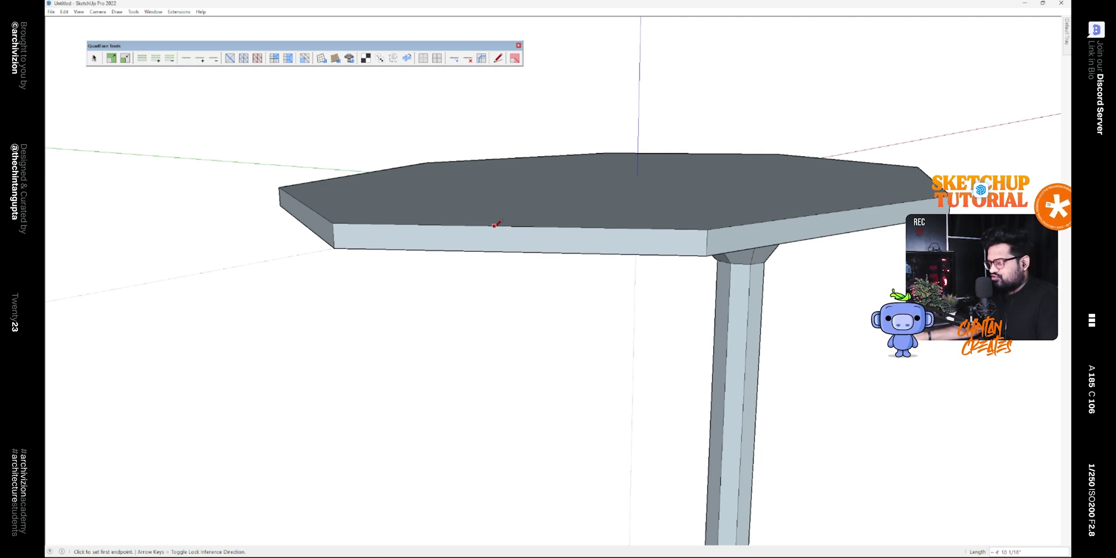
- Insert an edge loop around the middle of the canopy's rim and another around the column at mid-height
key("space")
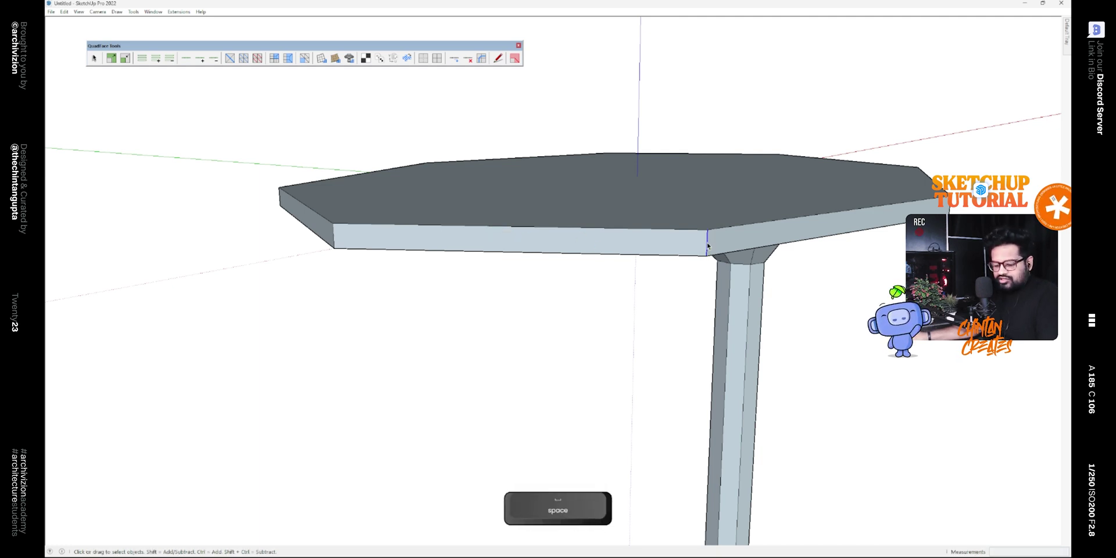
key("ctrl+r")
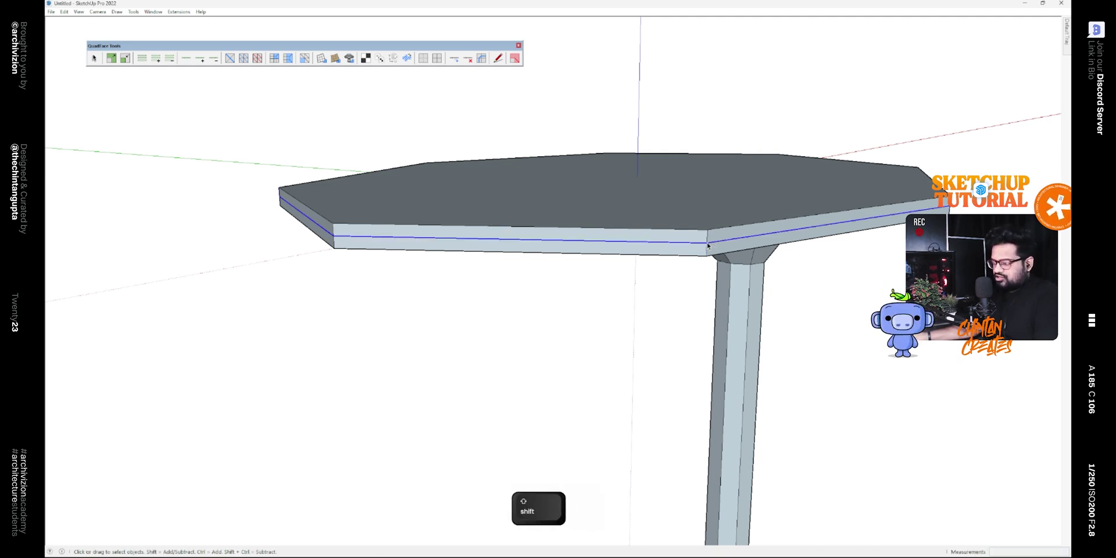
middle_click_drag(707, 246, 613, 327)
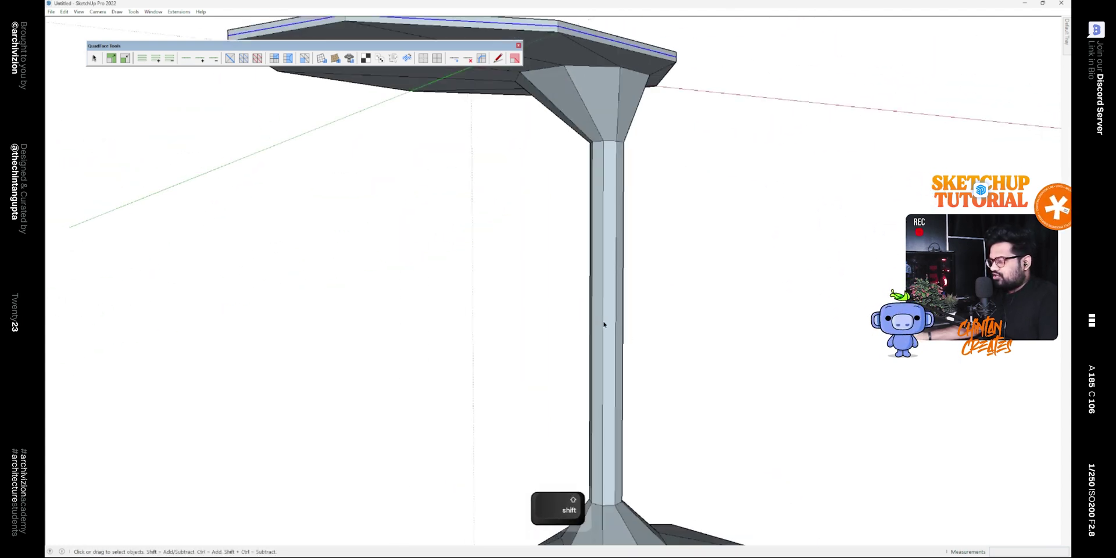
left_click(603, 323)
key("ctrl+r")
middle_click_drag(610, 331, 546, 358)
key("shift+c")
- Close the QuadFace Tools toolbar and group the entire chair geometry
middle_click_drag(690, 351, 613, 131, "shift")
scroll(650, 240, "down", 3)
left_click(518, 46)
middle_click_drag(707, 217, 643, 177, "shift")
left_click_drag(348, 91, 790, 456, "shift")
key("ctrl+g")
middle_click_drag(752, 366, 715, 371)
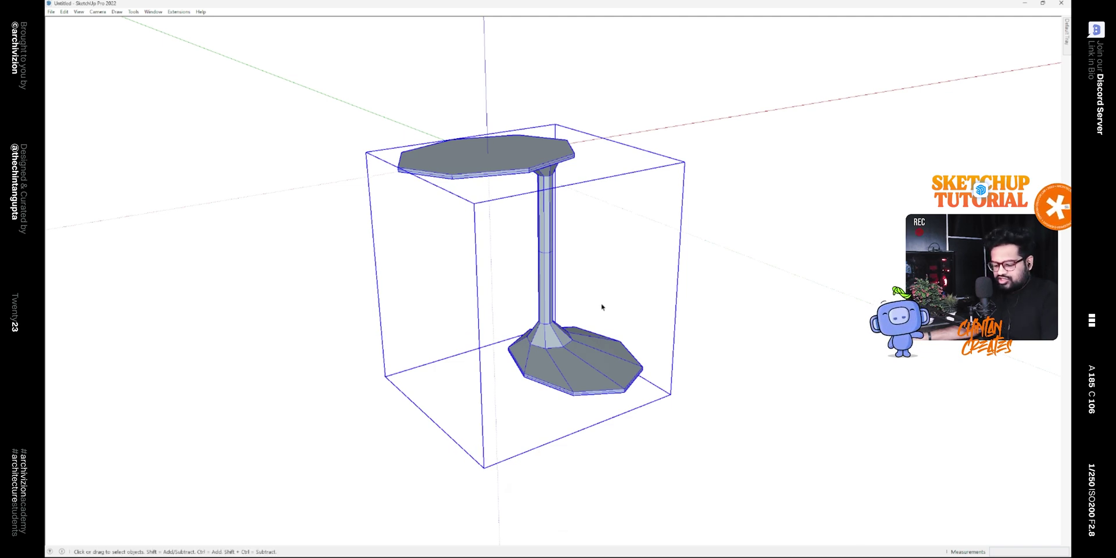
- Move the chair group by the lower front corner of its bounding box to the axes origin
key("m")
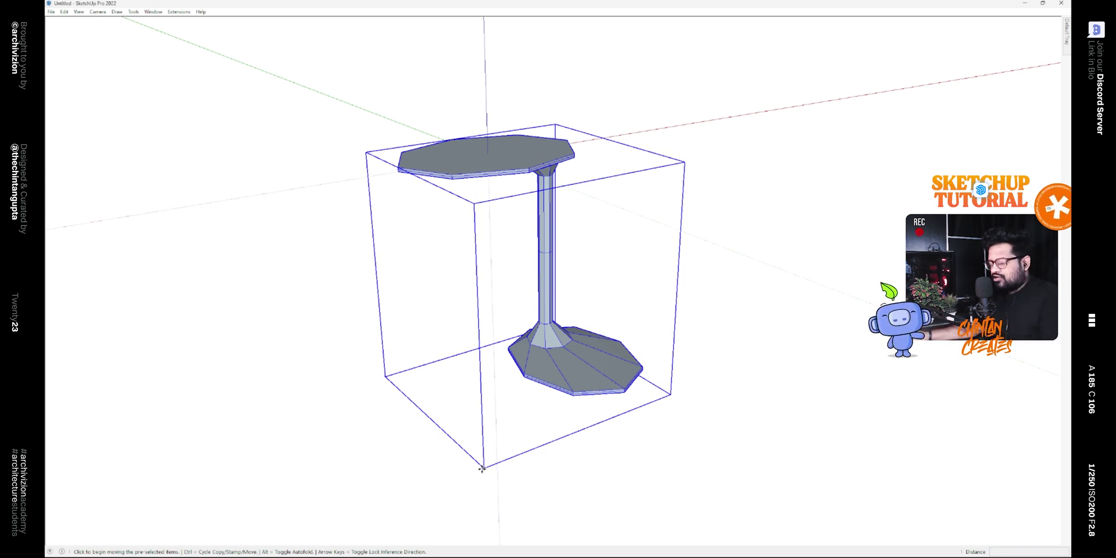
left_click(482, 466)
left_click(488, 156)
middle_click_drag(625, 207, 593, 321, "shift")
key("space")
- Reverse all faces inside the chair group so the front sides face outward, and leave the group
double_click(550, 191)
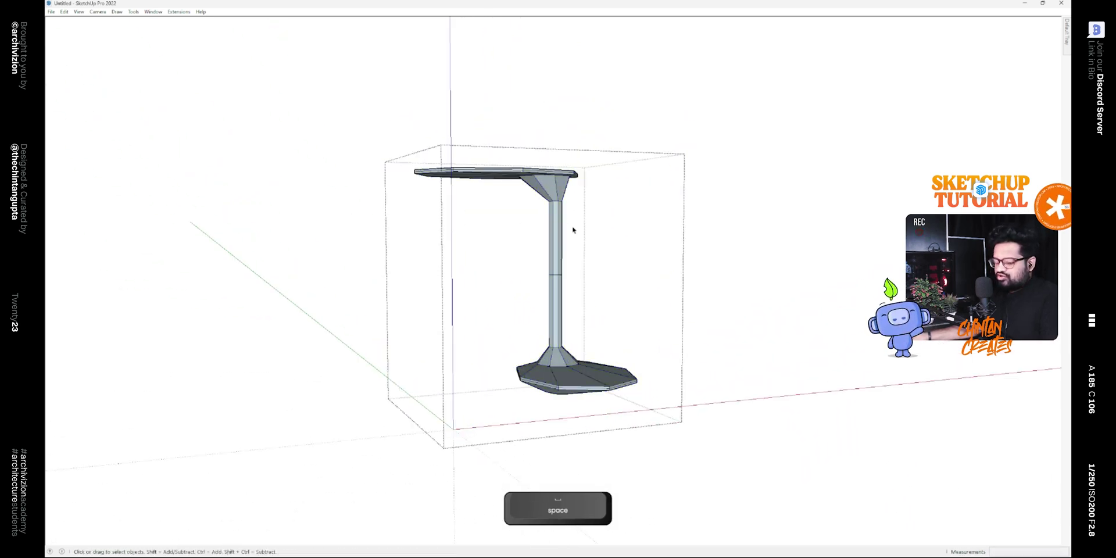
key("ctrl+a")
scroll(555, 186, "up", 5)
right_click(551, 135)
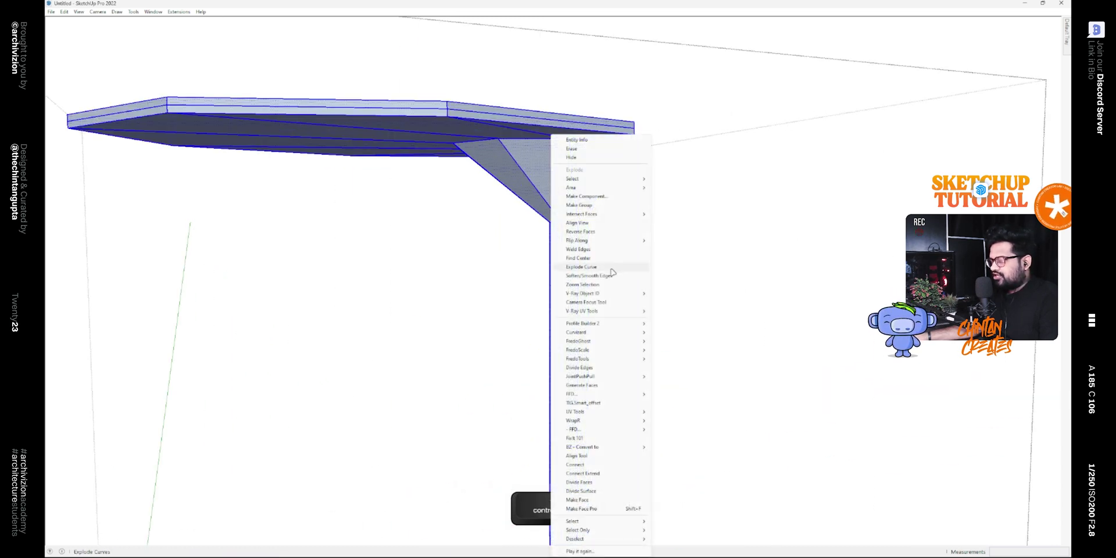
left_click(589, 232)
scroll(594, 270, "down", 5)
middle_click_drag(642, 313, 643, 329)
left_click(814, 324)
middle_click_drag(793, 321, 757, 269, "shift")
left_click(786, 243)
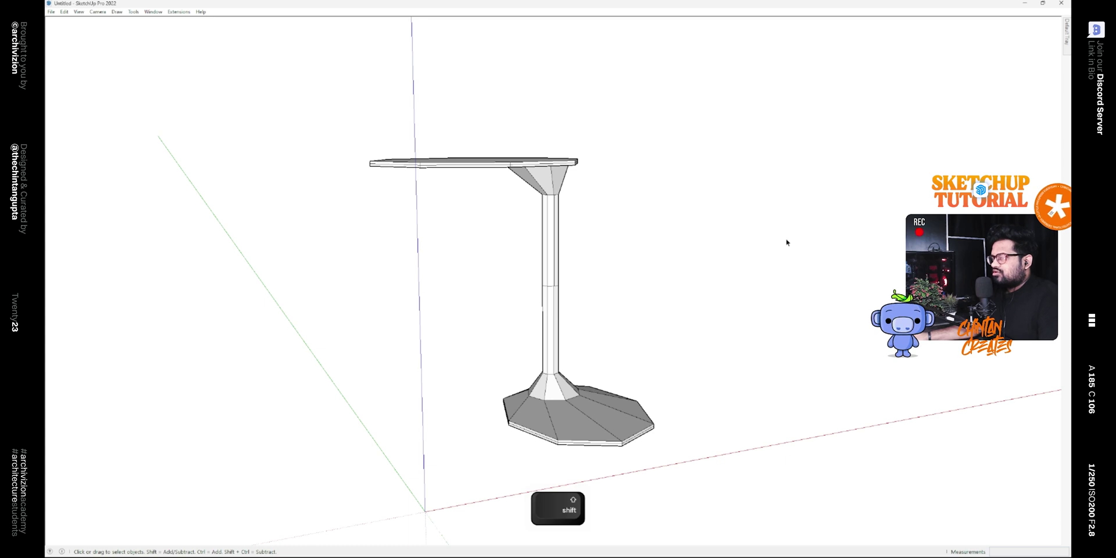
- Select the chair group and show the SUbD toolbar
left_click(497, 179)
key("shift+s")
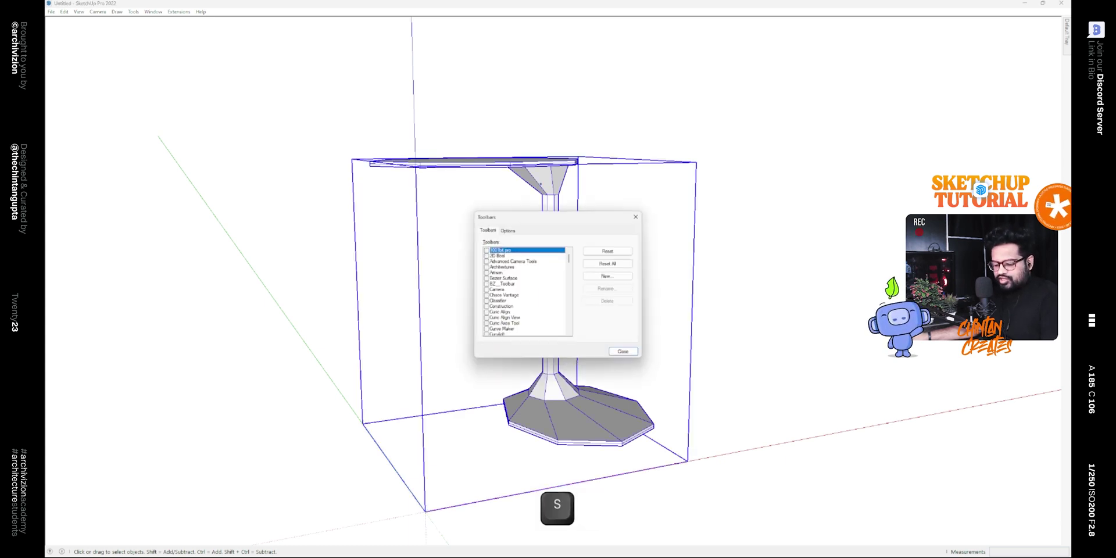
key("u")
left_click(487, 329)
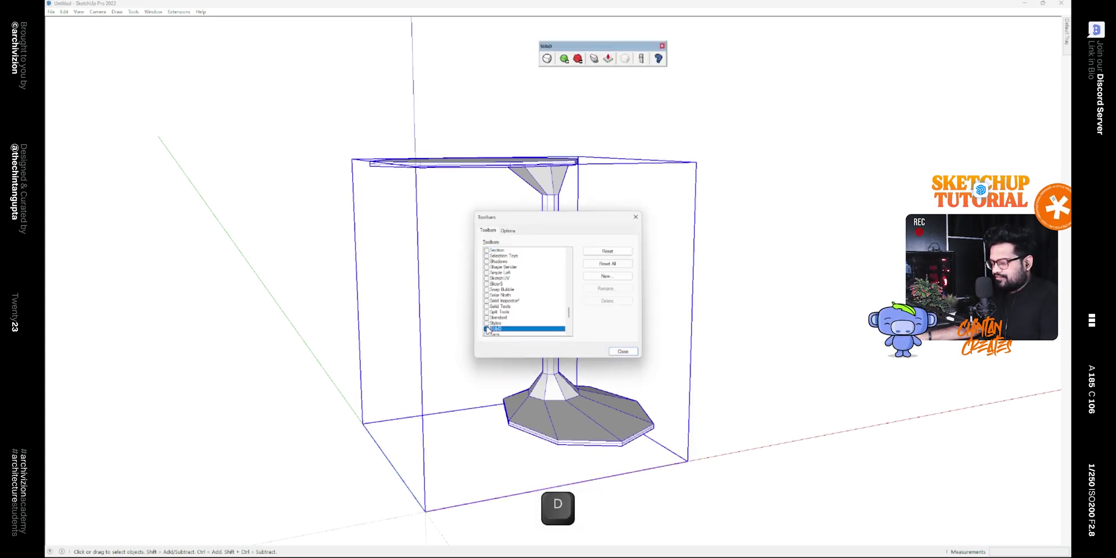
left_click(638, 217)
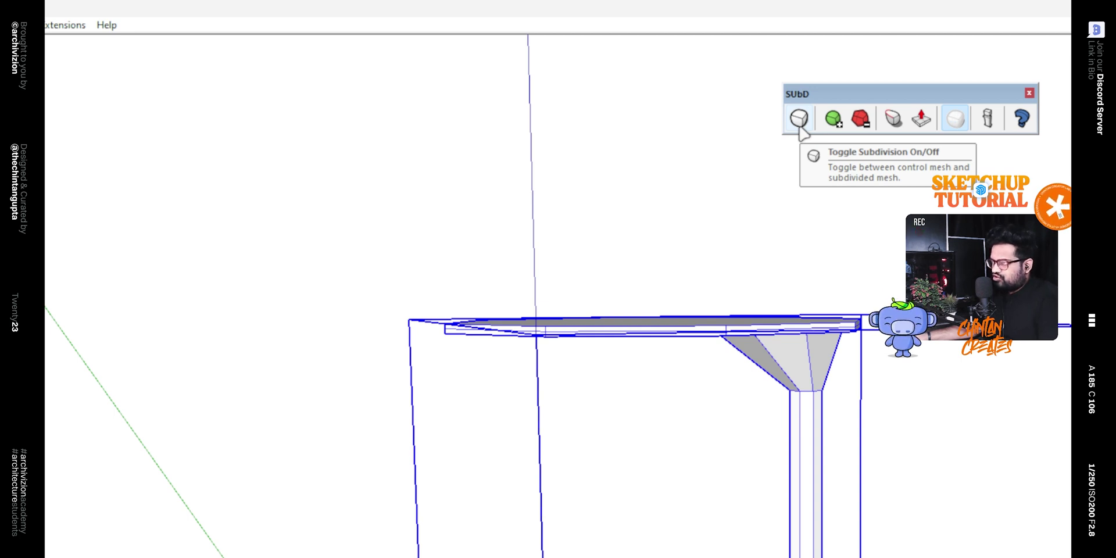
- Turn on subdivision for the chair group, increase it by one level, and close the SUbD toolbar
left_click(799, 123)
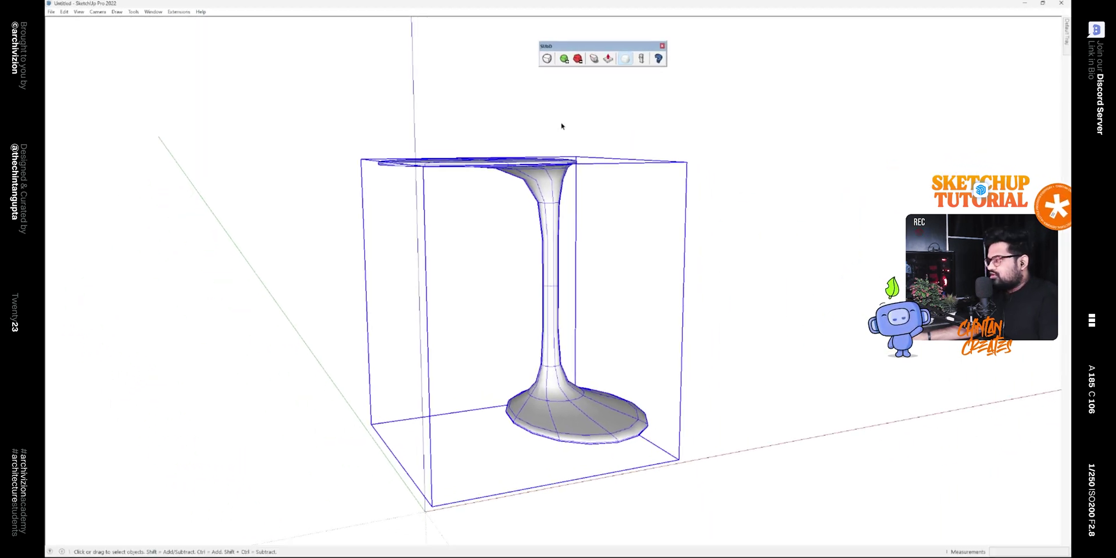
left_click(564, 59)
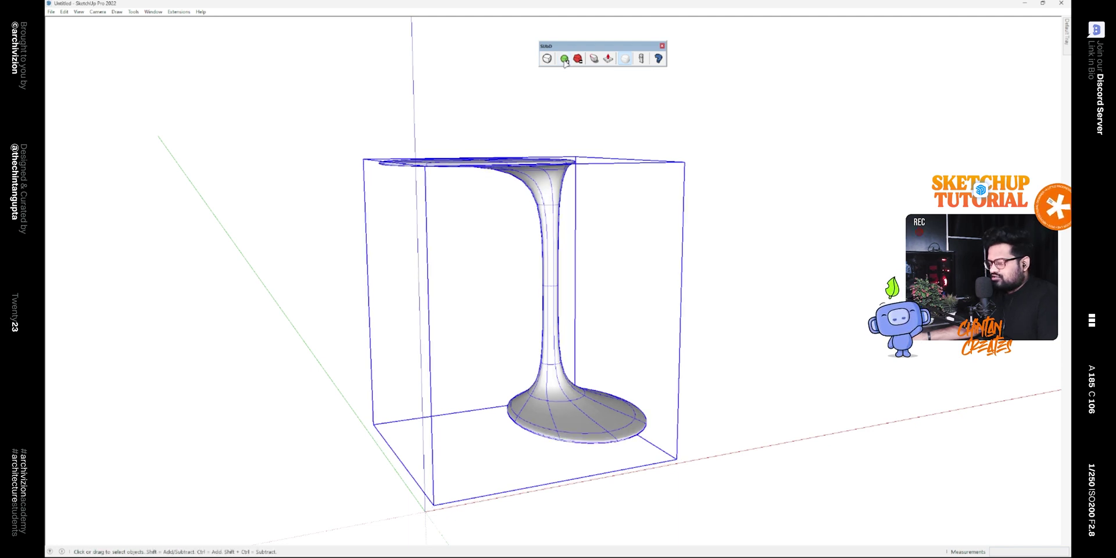
left_click(782, 347)
middle_click_drag(783, 357, 756, 405)
middle_click_drag(861, 364, 824, 364, "shift")
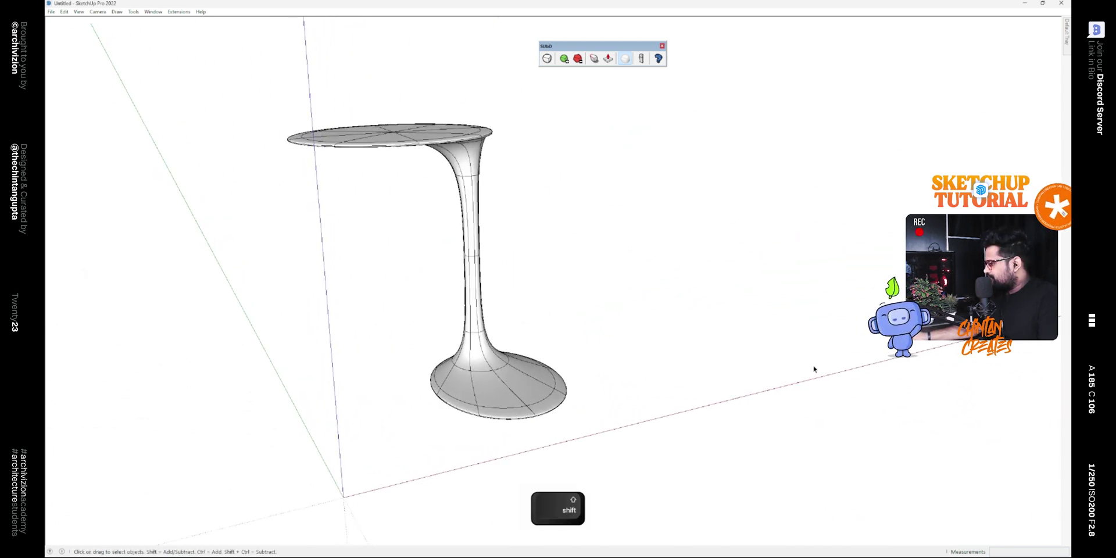
right_click(856, 369)
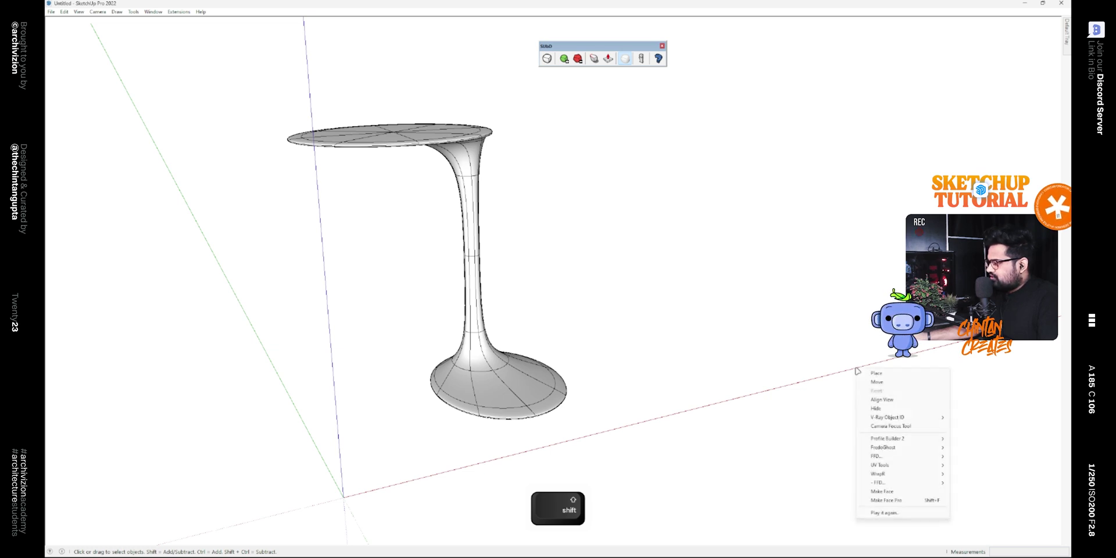
left_click(661, 46)
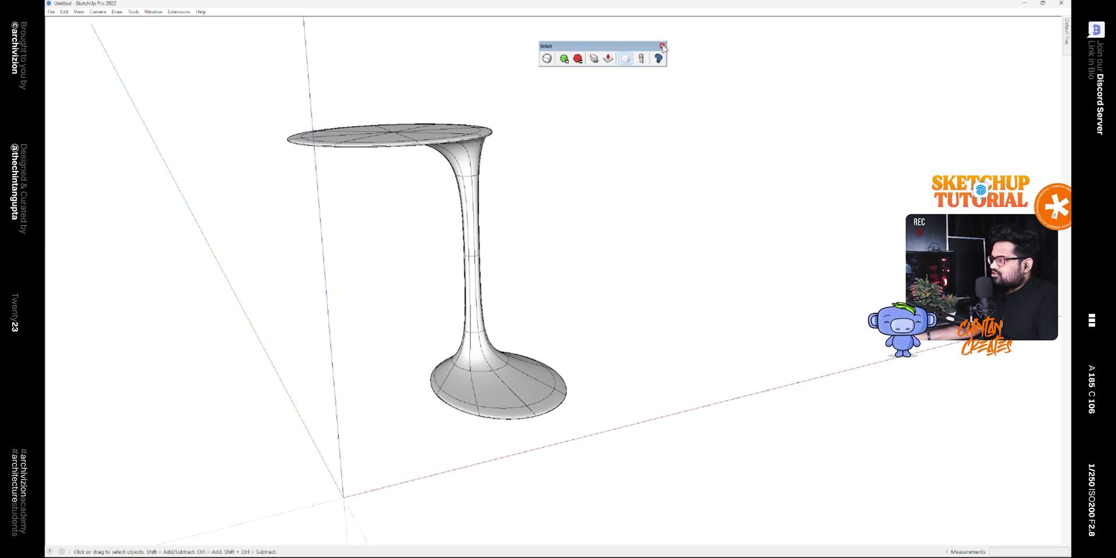
- Hide the model axes and turn on shadows
right_click(817, 380)
left_click(860, 422)
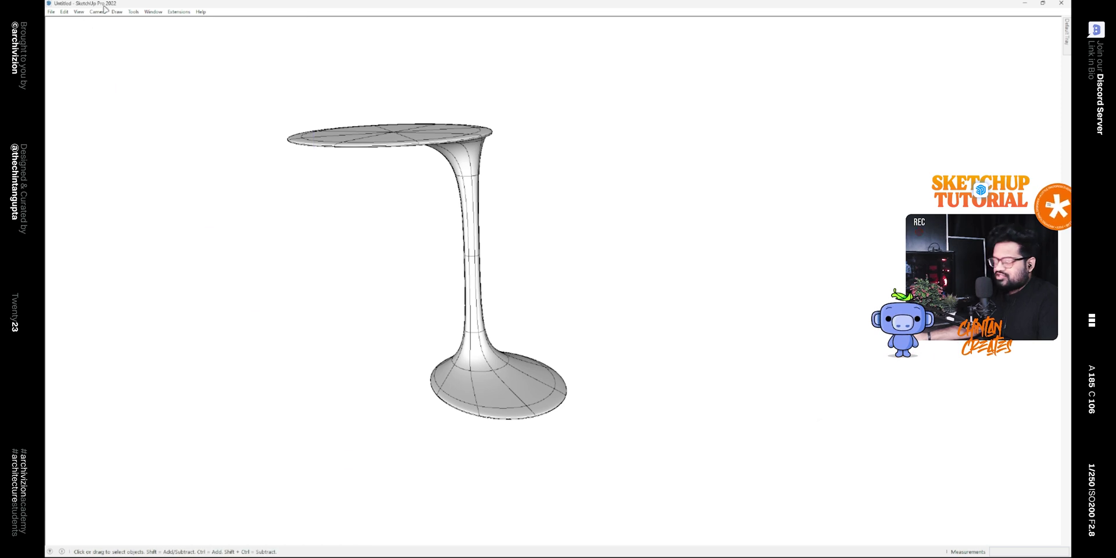
left_click(78, 12)
left_click(87, 115)
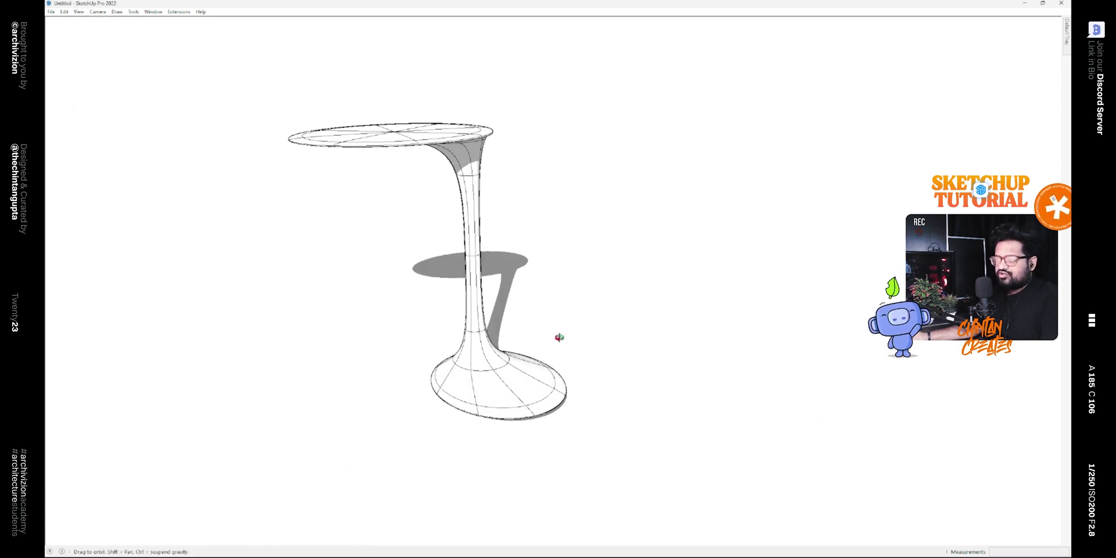
mouse_move(541, 342)
middle_mouse_down()
mouse_move(330, 319)
mouse_move(583, 349)
mouse_move(518, 327)
mouse_move(519, 338)
middle_mouse_up()
key("m")
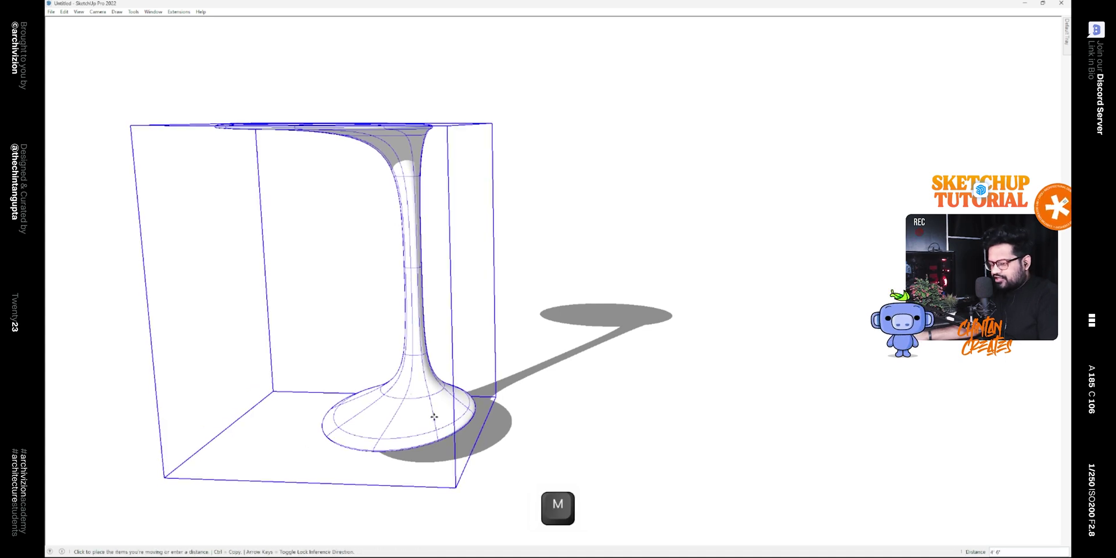
key("space")
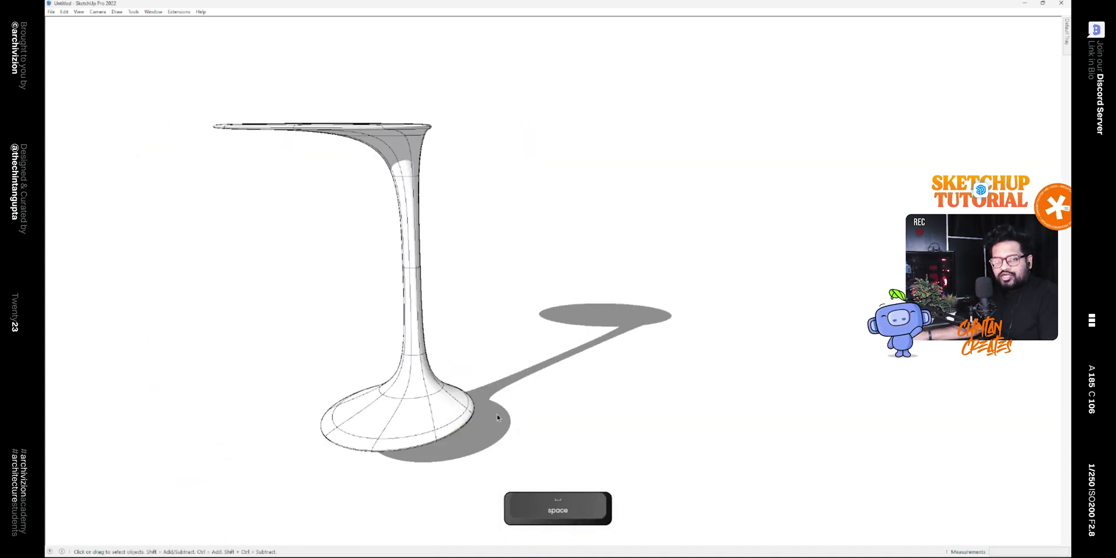
- Copy the chair group about 10' along the red axis to place a second chair beside it
middle_click_drag(508, 416, 680, 341)
scroll(775, 385, "up", 5)
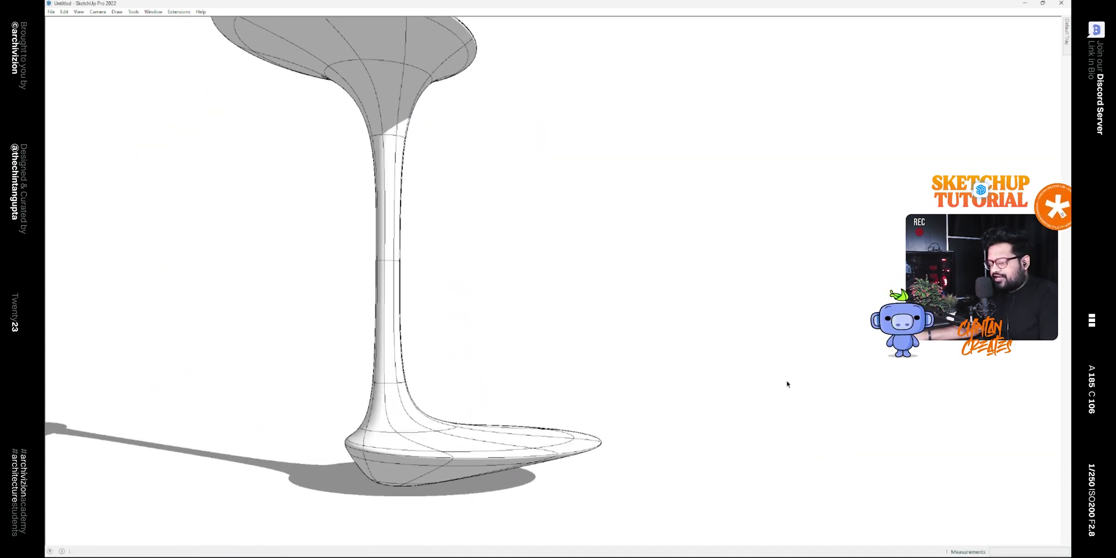
scroll(698, 401, "down", 5)
middle_click_drag(752, 366, 486, 383)
middle_click_drag(548, 354, 438, 371)
left_click(414, 367)
key("m")
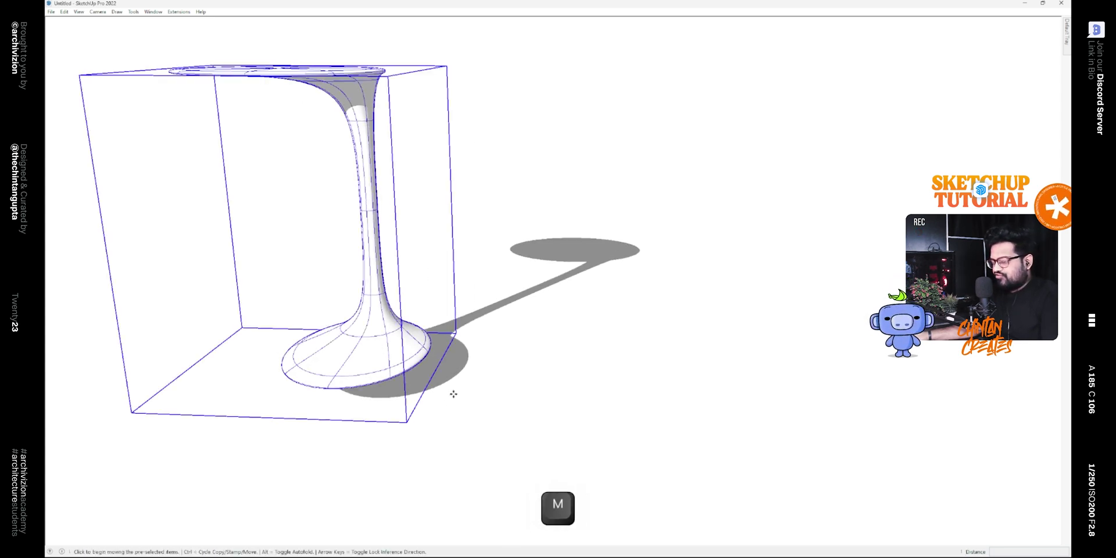
left_click(451, 391)
key("ctrl")
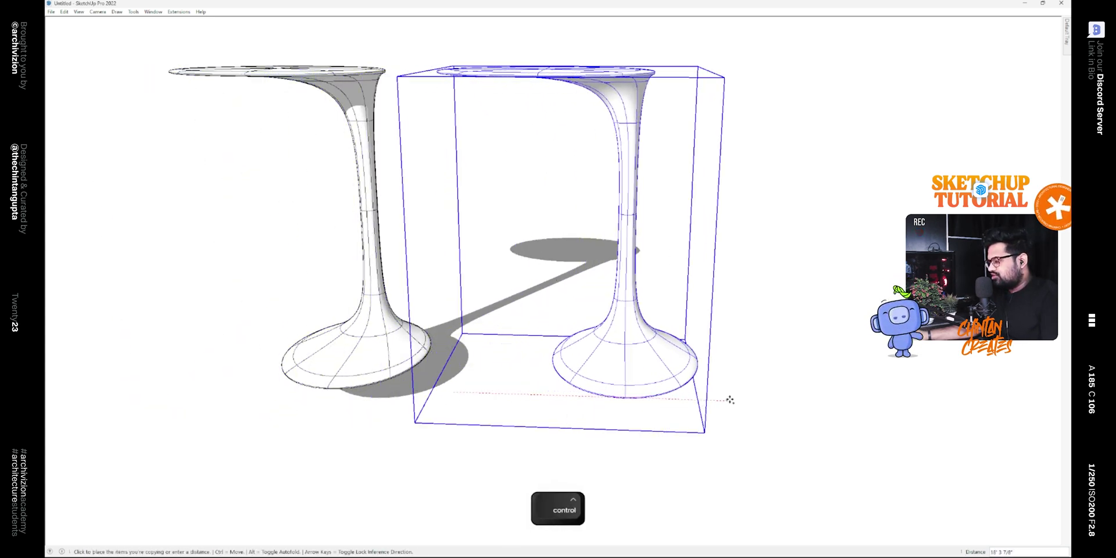
left_click(735, 402)
- Select both chairs and copy them sideways along the green axis to form a second row
middle_click_drag(749, 409, 418, 395)
middle_click_drag(727, 249, 492, 386, "shift")
key("space")
left_click(356, 304, "shift")
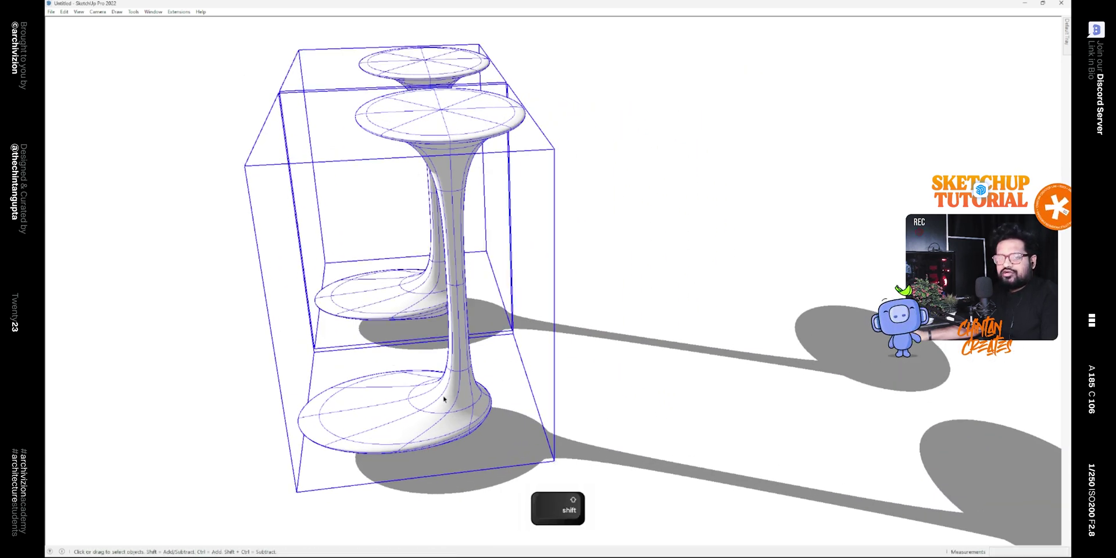
key("m")
key("ctrl")
left_click(591, 430)
key("Escape")
- Flip the two copied chairs along the green direction so they mirror the first row
middle_click_drag(672, 406, 505, 378)
right_click(505, 375)
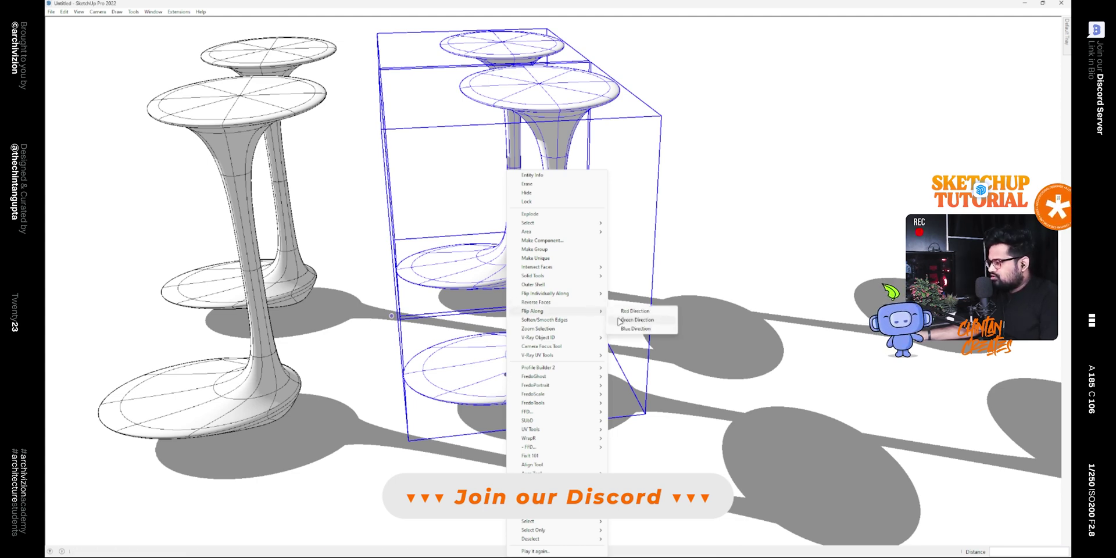
left_click(620, 320)
key("space")
left_click(411, 457)
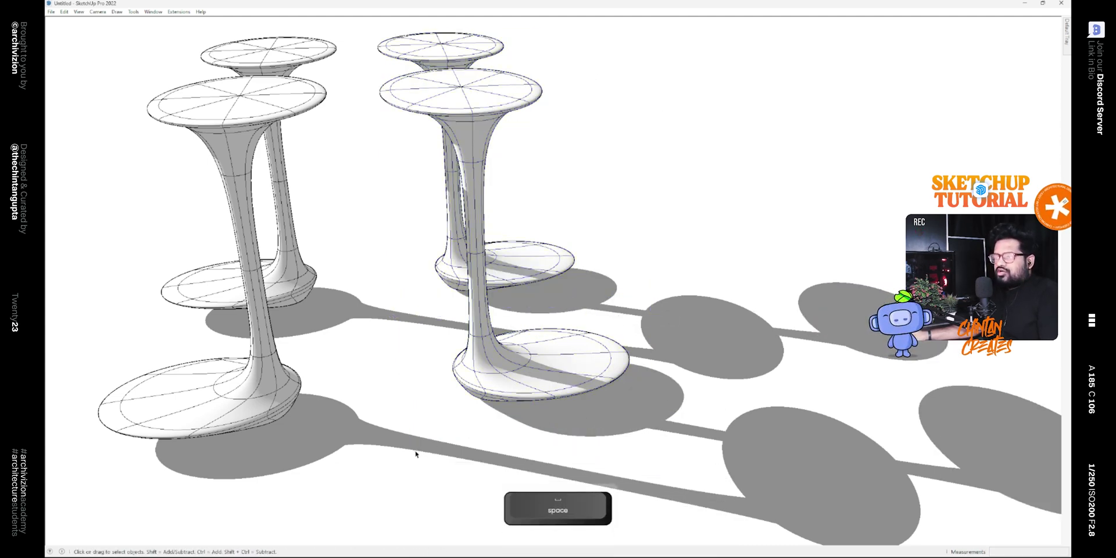
middle_click_drag(412, 458, 592, 339)
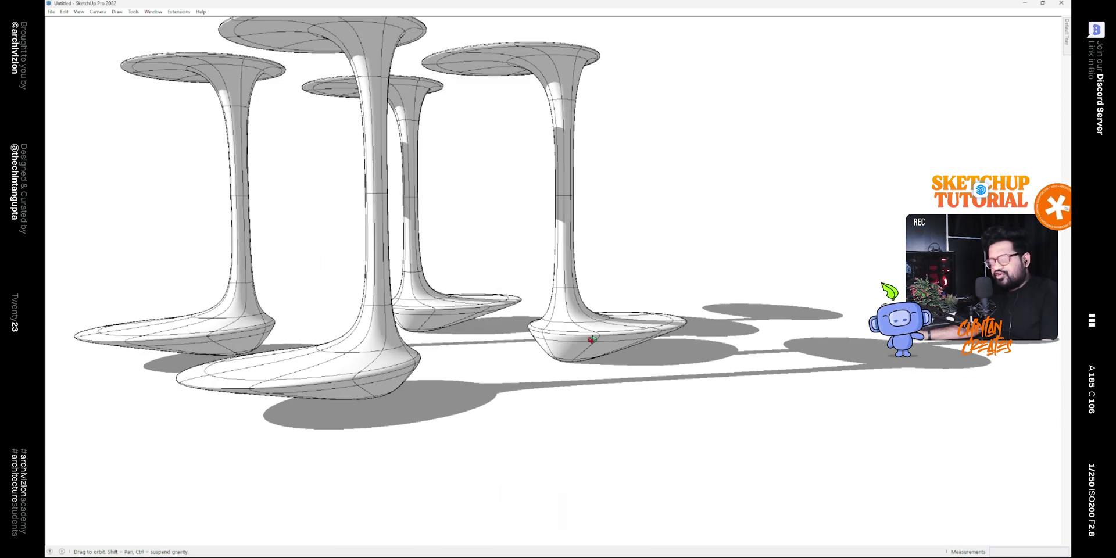